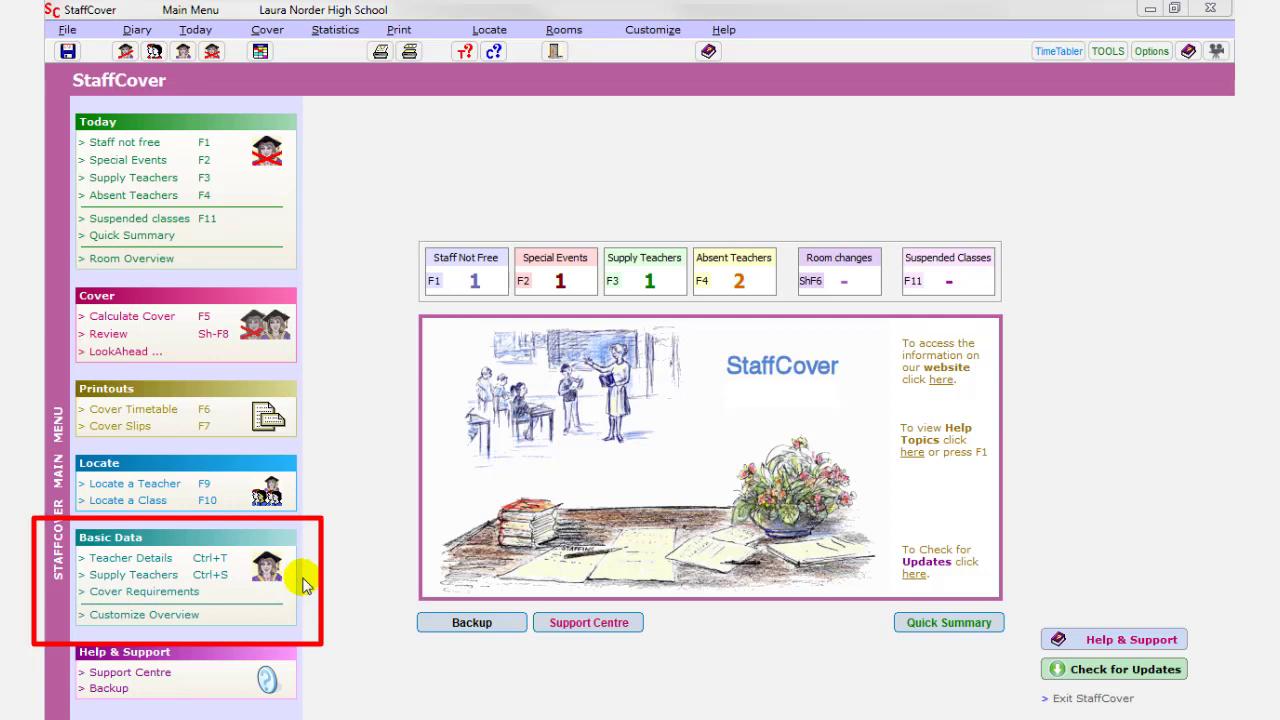
Step: Open the Statistics menu to list reports from the cover-done graph to absence pie charts
{"action": "left_click", "coordinate": [321, 34]}
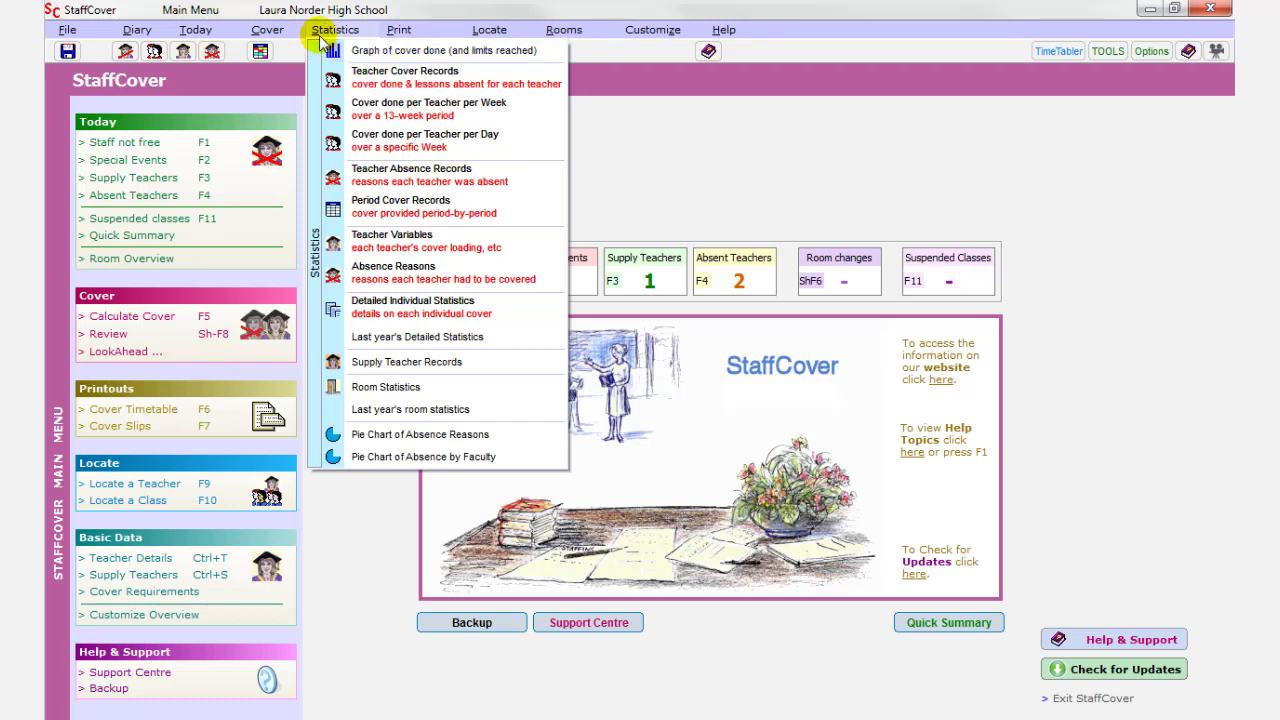
Step: Close the open menu to reveal today's counts: 2 absences, 1 supply teacher
{"action": "left_click", "coordinate": [408, 22]}
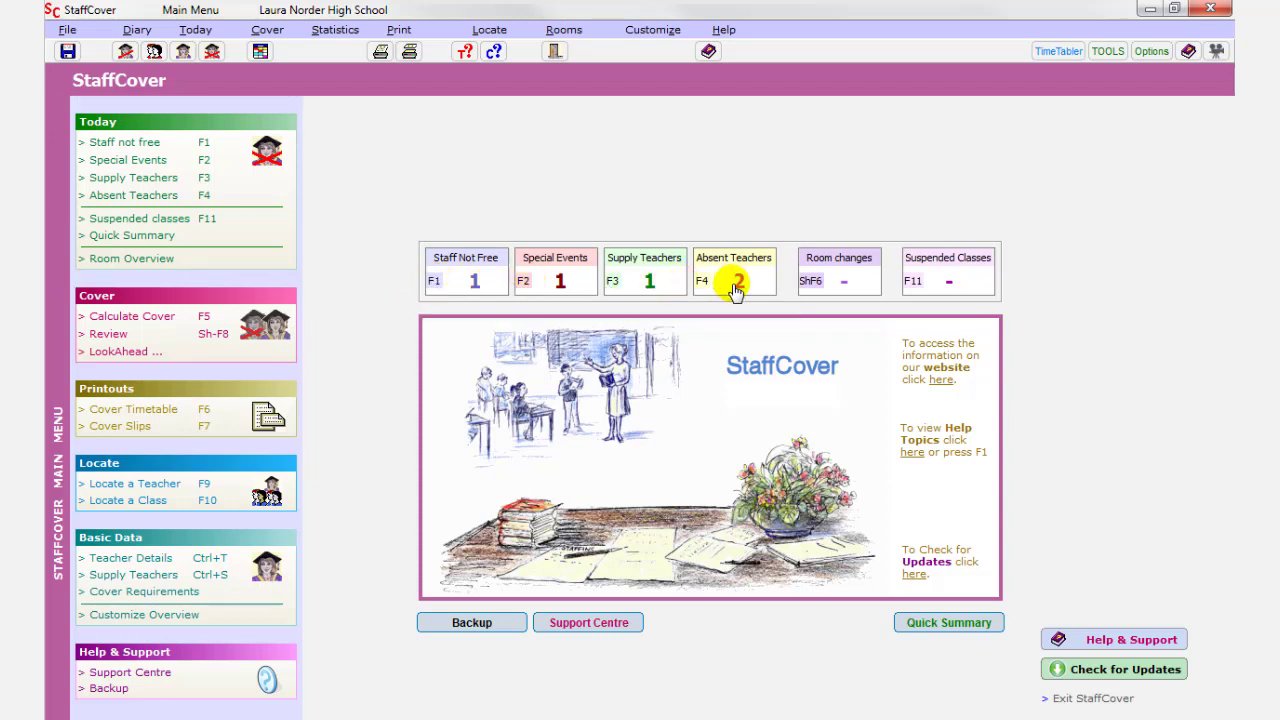
{"action": "left_click", "coordinate": [434, 278]}
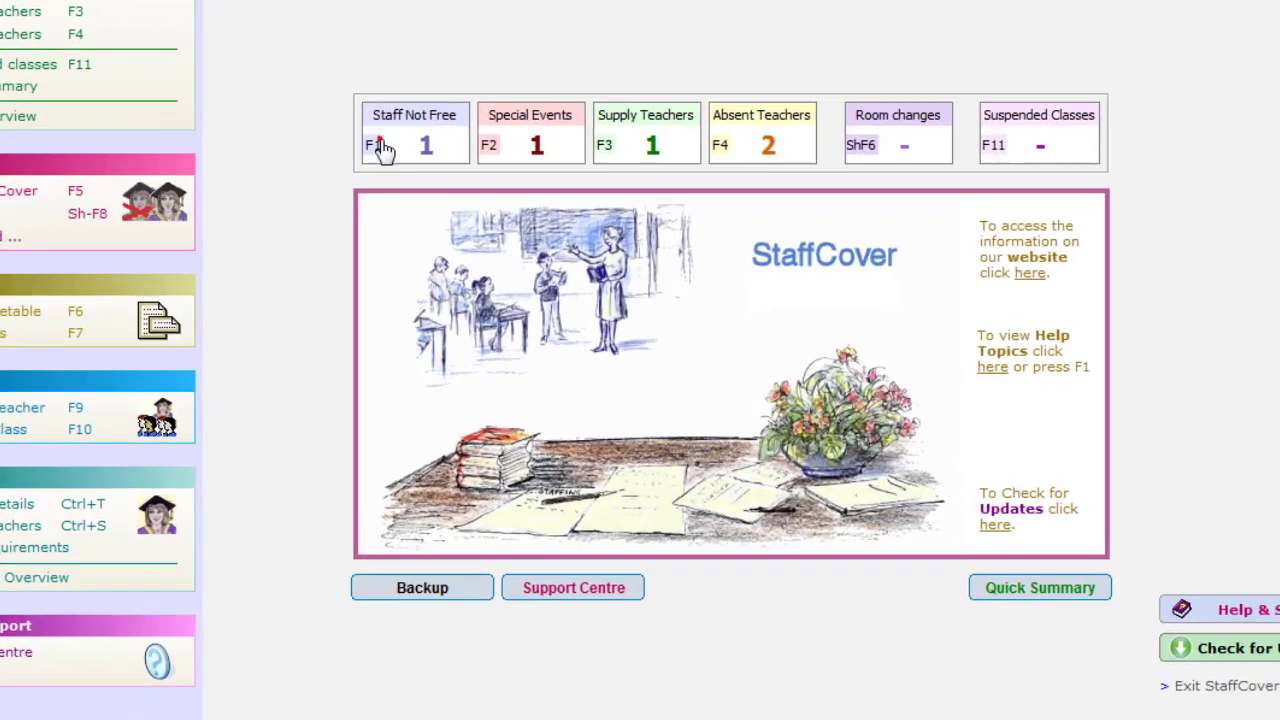
{"action": "left_click", "coordinate": [370, 120]}
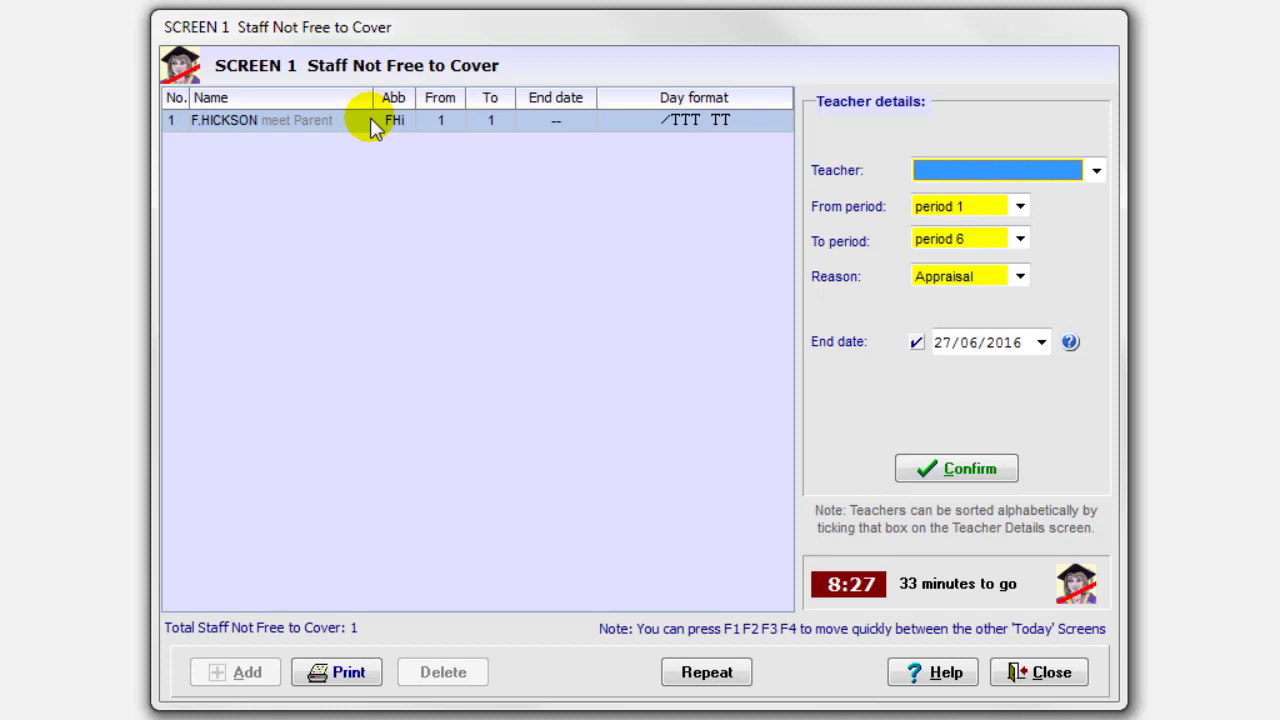
{"action": "left_click", "coordinate": [325, 123]}
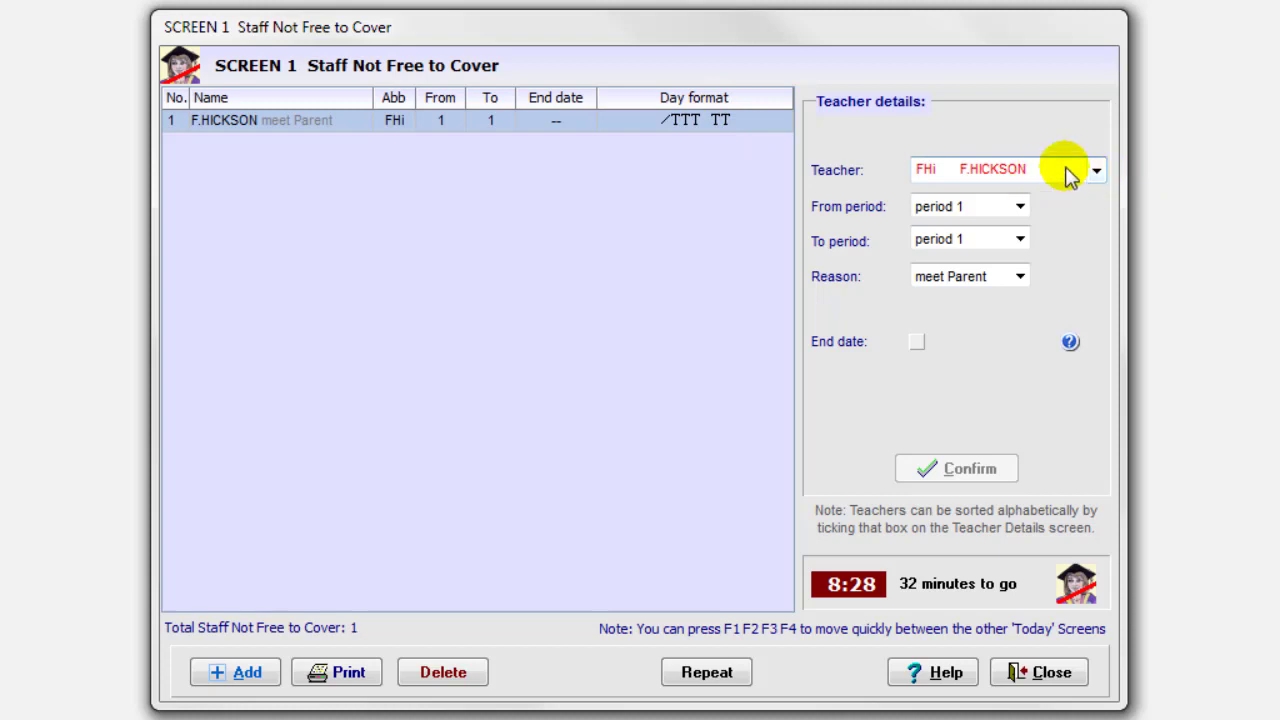
{"action": "left_click", "coordinate": [1020, 277]}
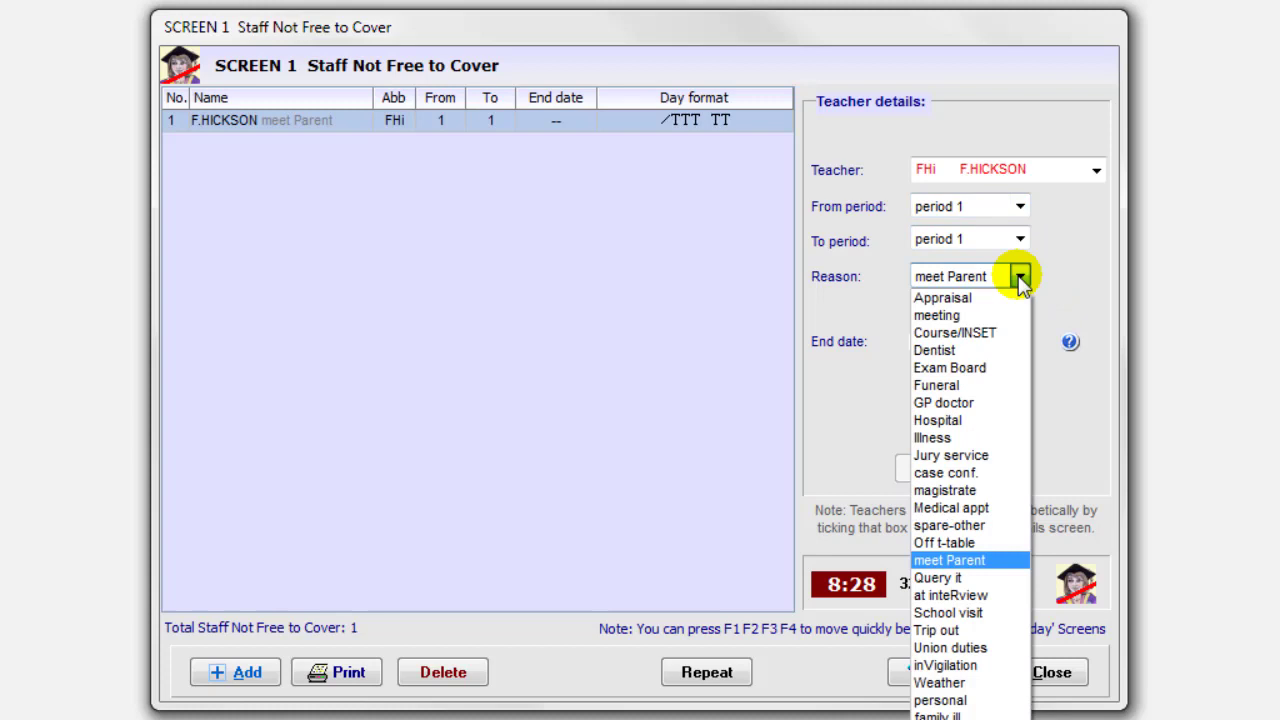
{"action": "left_click", "coordinate": [1022, 278]}
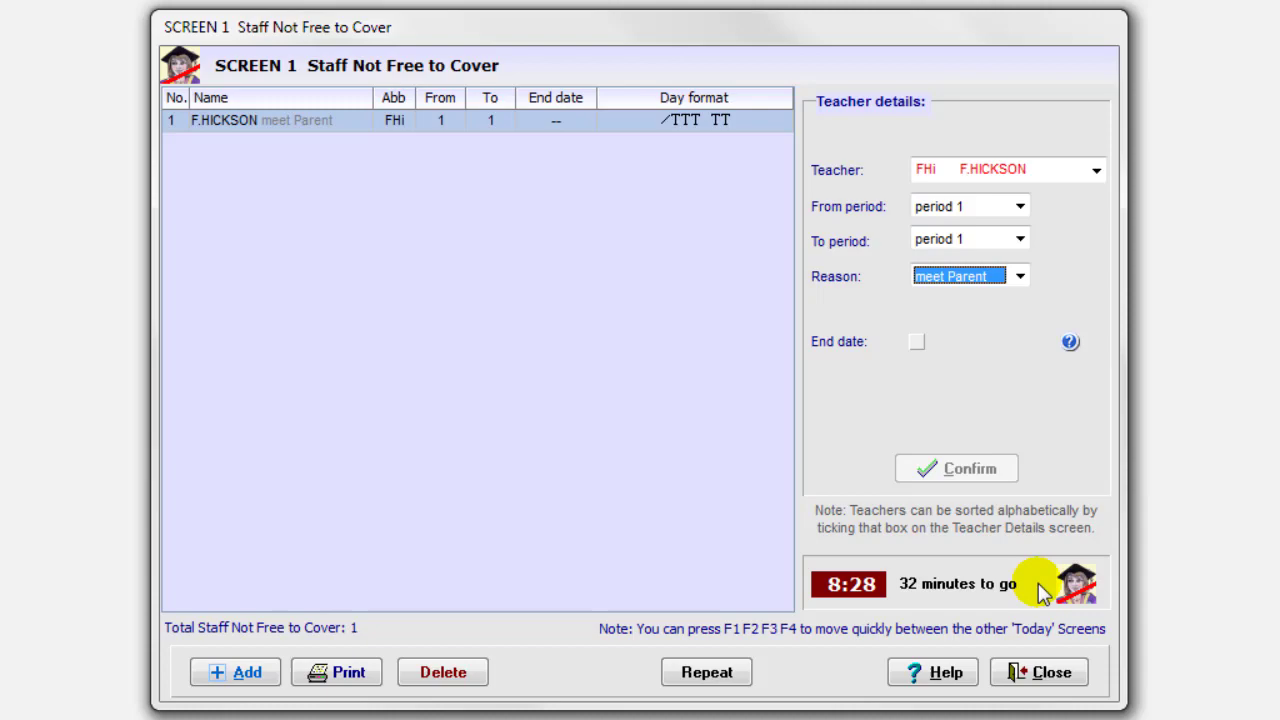
{"action": "left_click", "coordinate": [1034, 676]}
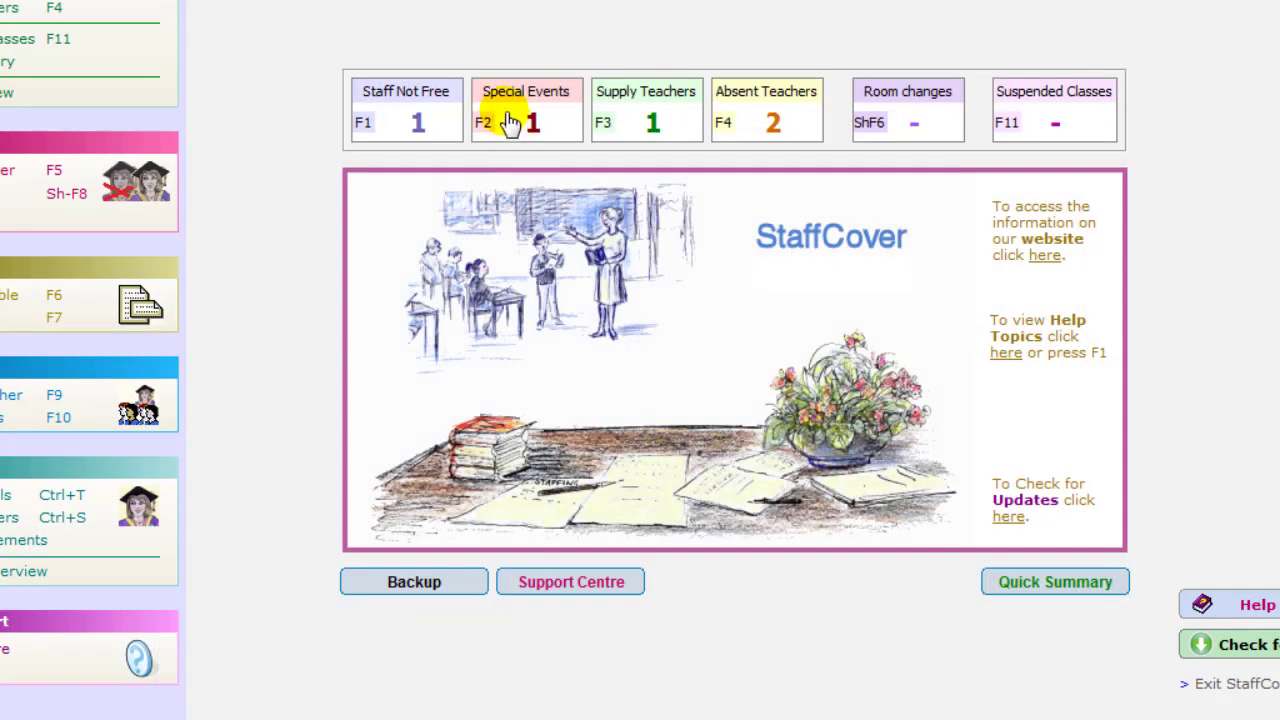
{"action": "left_click", "coordinate": [510, 122]}
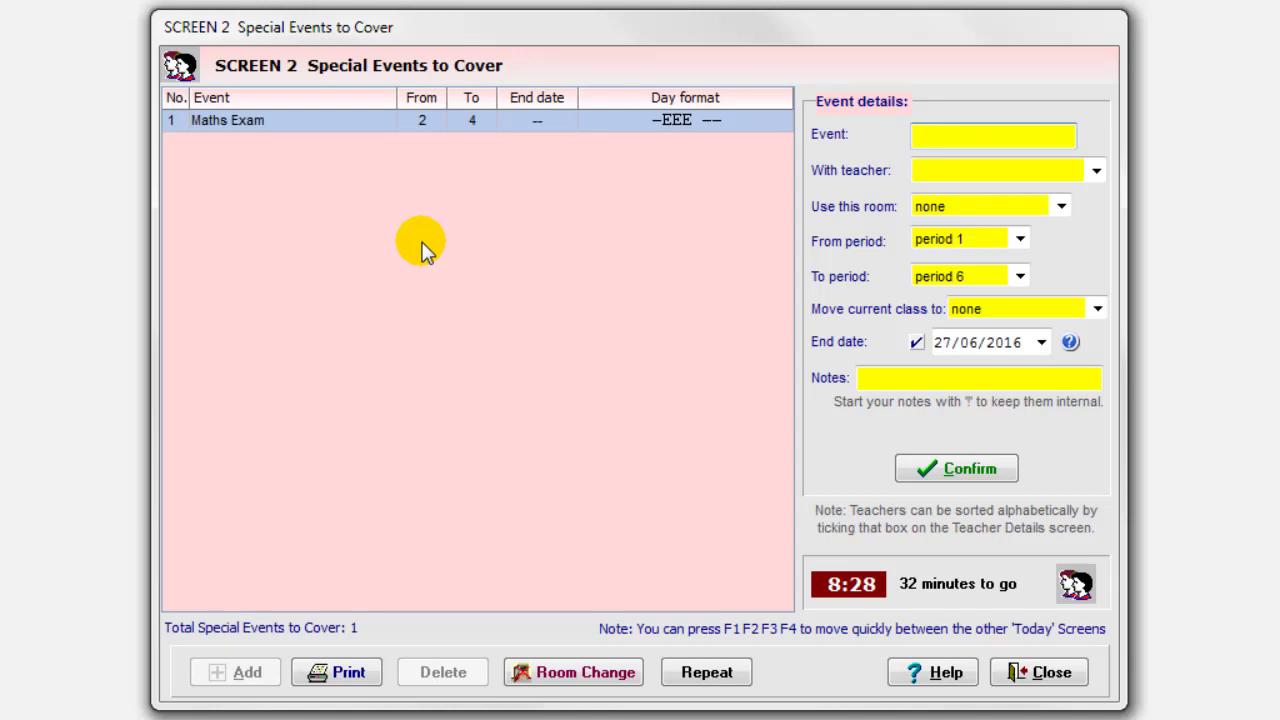
{"action": "left_click", "coordinate": [313, 126]}
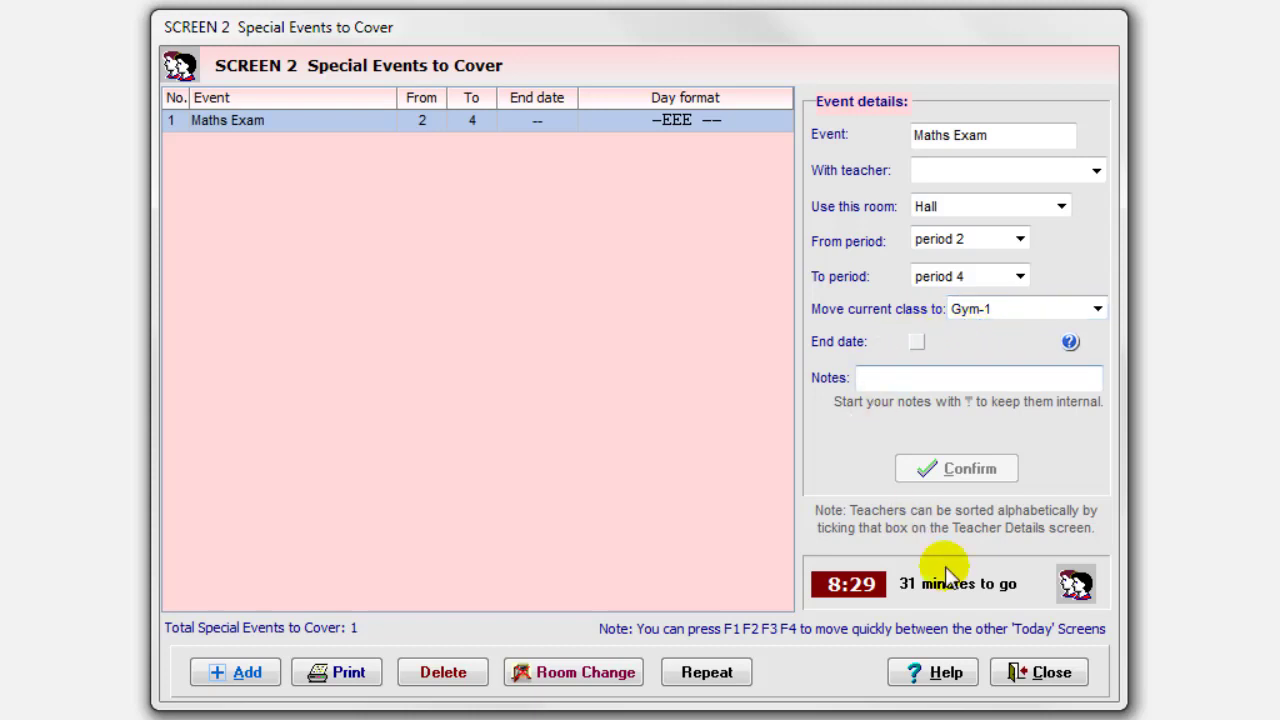
{"action": "left_click", "coordinate": [1050, 680]}
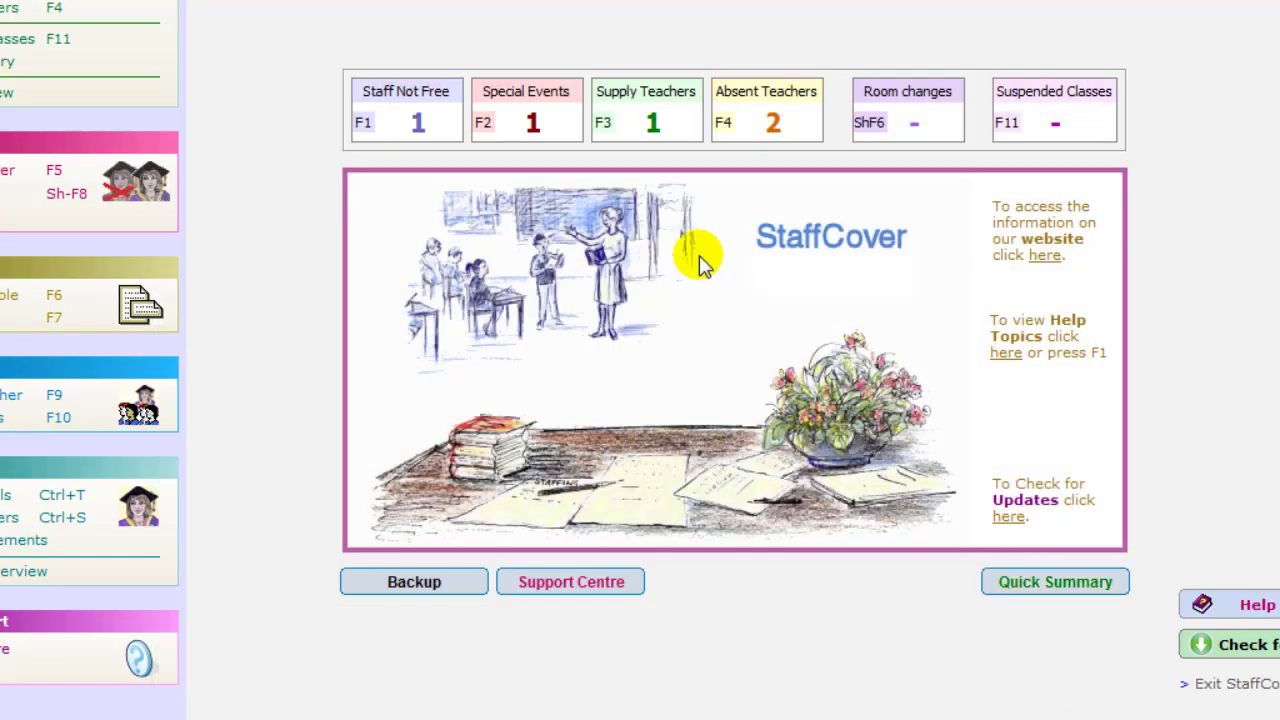
{"action": "left_click", "coordinate": [612, 124]}
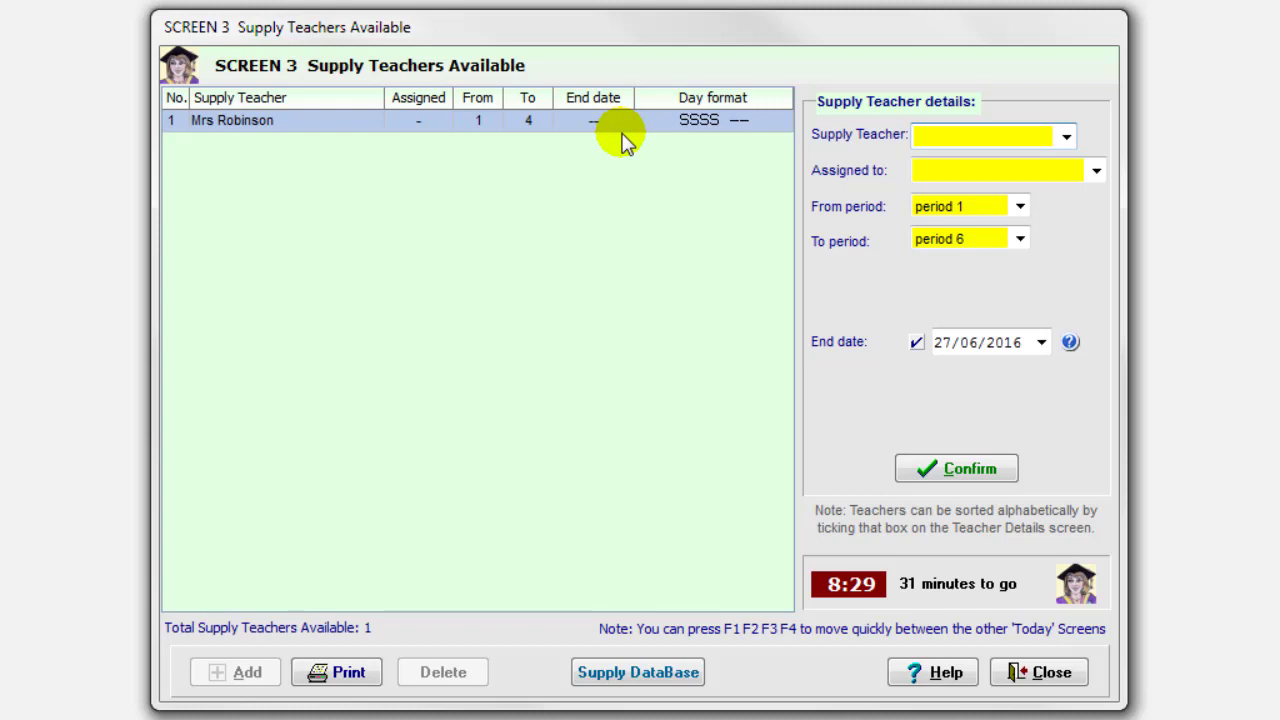
{"action": "left_click", "coordinate": [370, 122]}
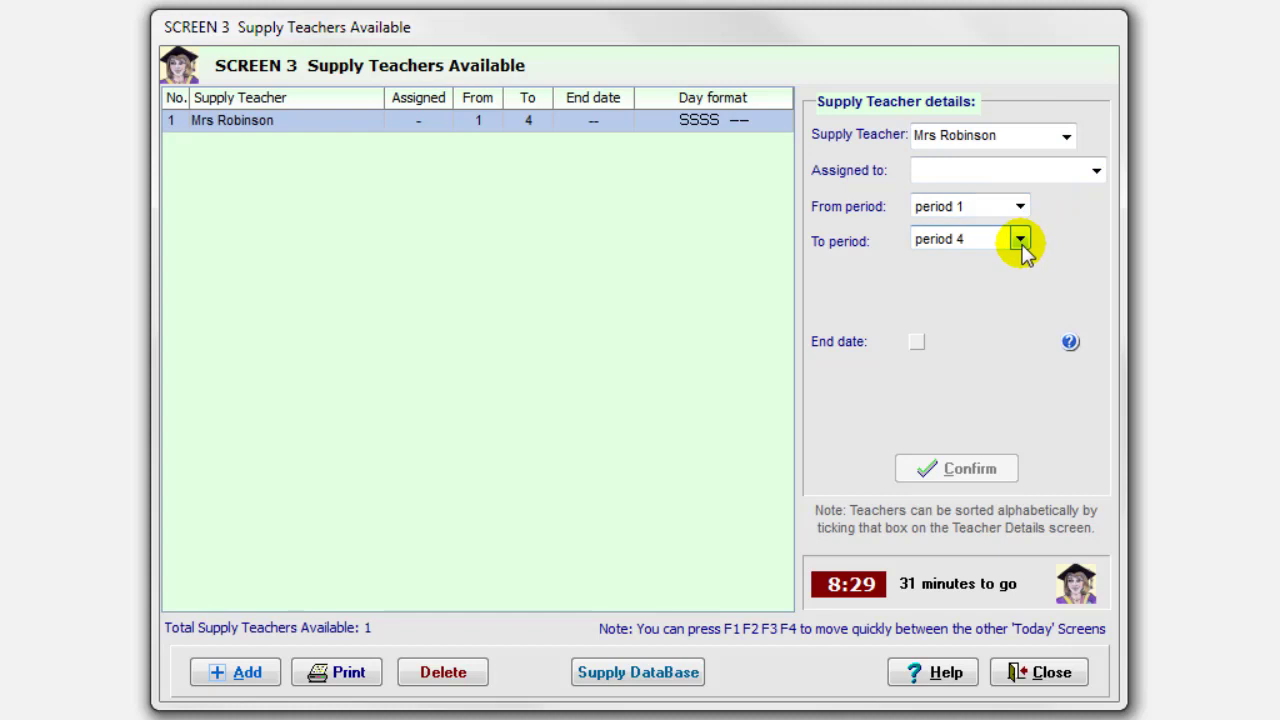
{"action": "left_click", "coordinate": [1096, 172]}
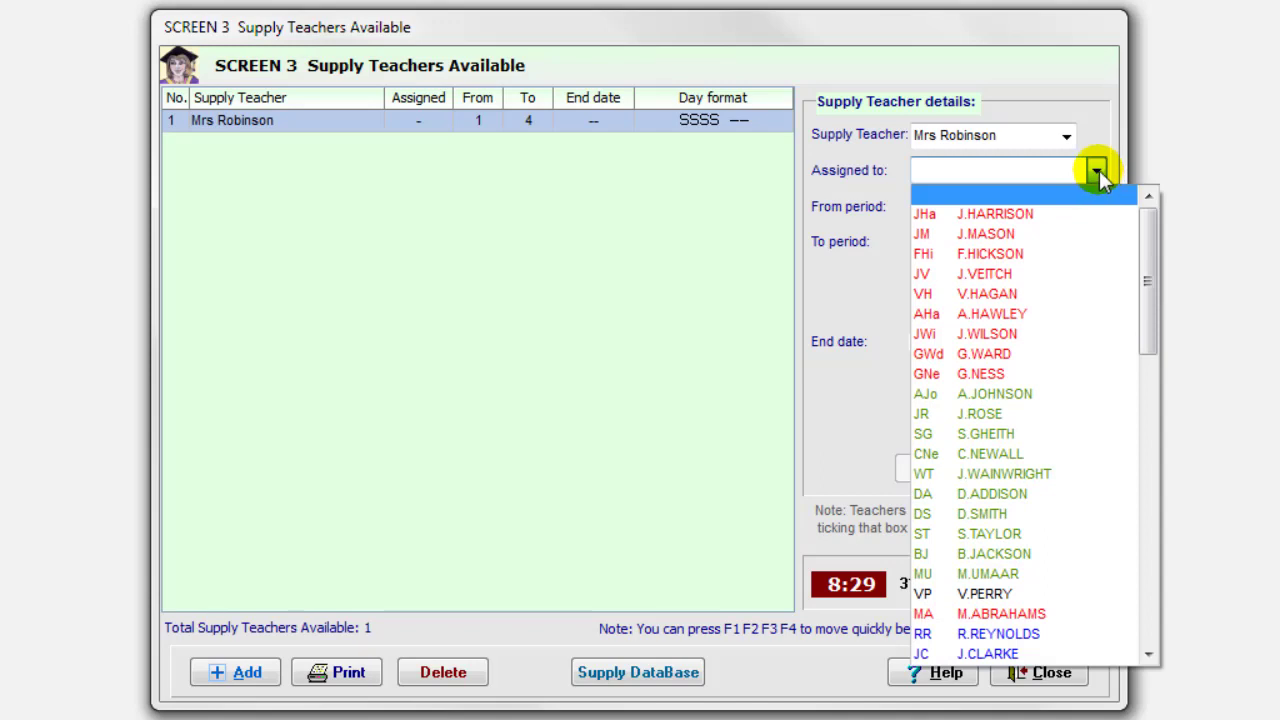
{"action": "left_click", "coordinate": [1097, 173]}
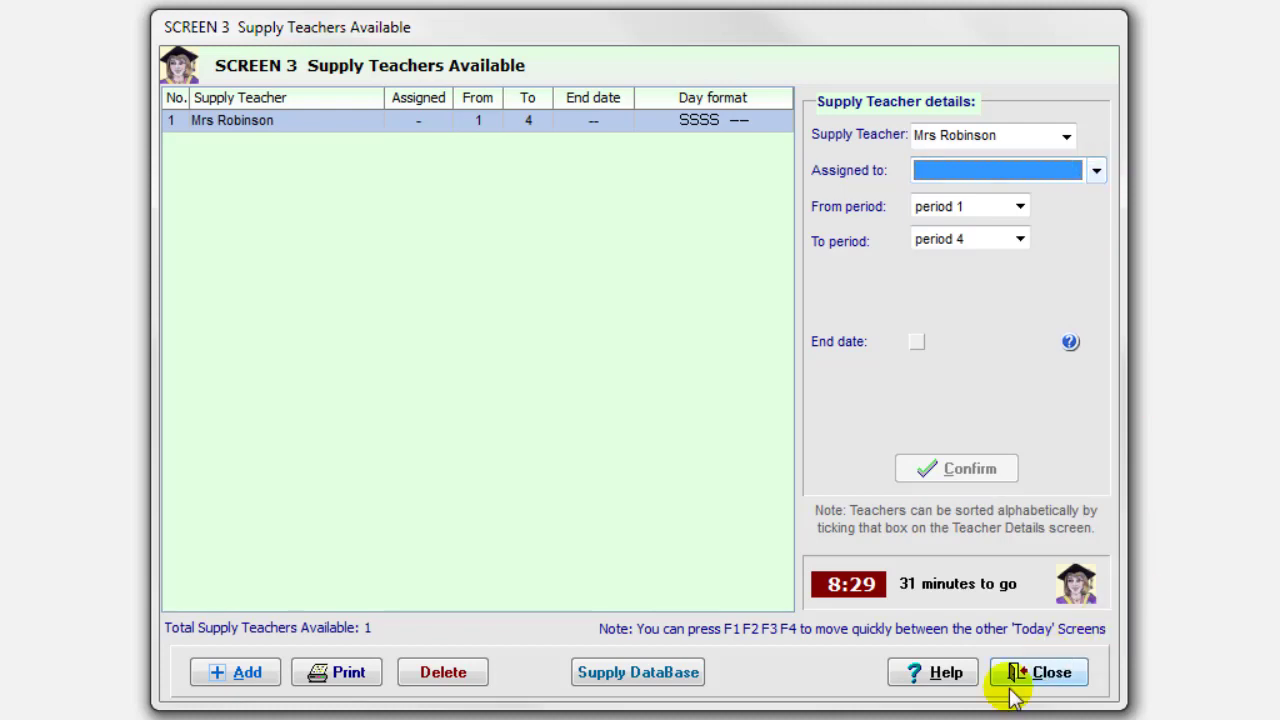
{"action": "left_click", "coordinate": [1036, 673]}
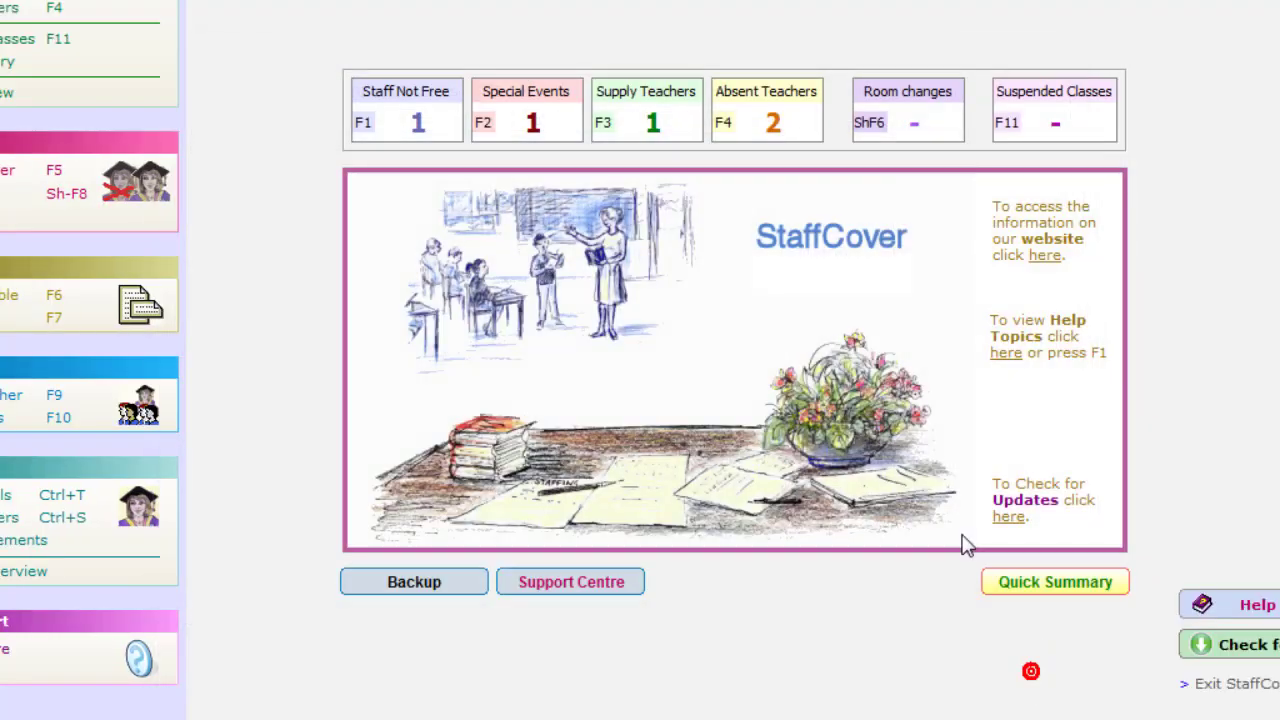
Step: Open the Absent Teachers list and view the Hospital and Illness absence details
{"action": "left_click", "coordinate": [776, 126]}
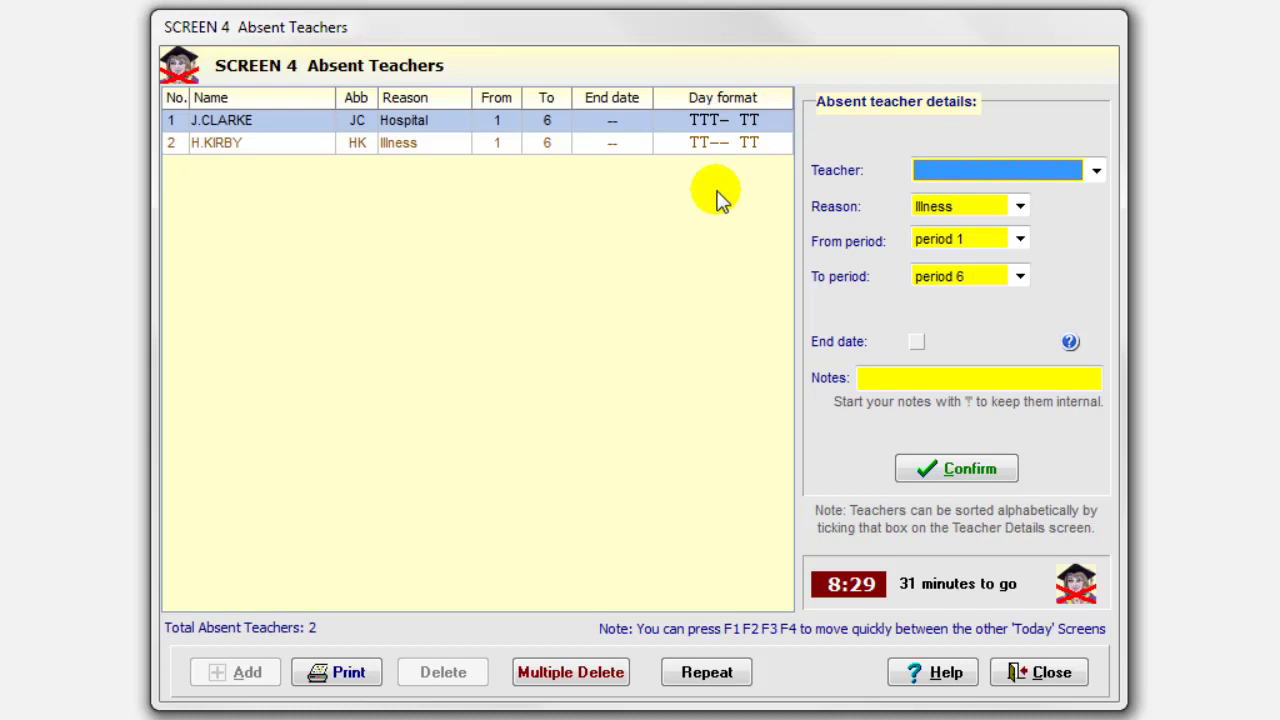
{"action": "left_click", "coordinate": [240, 121]}
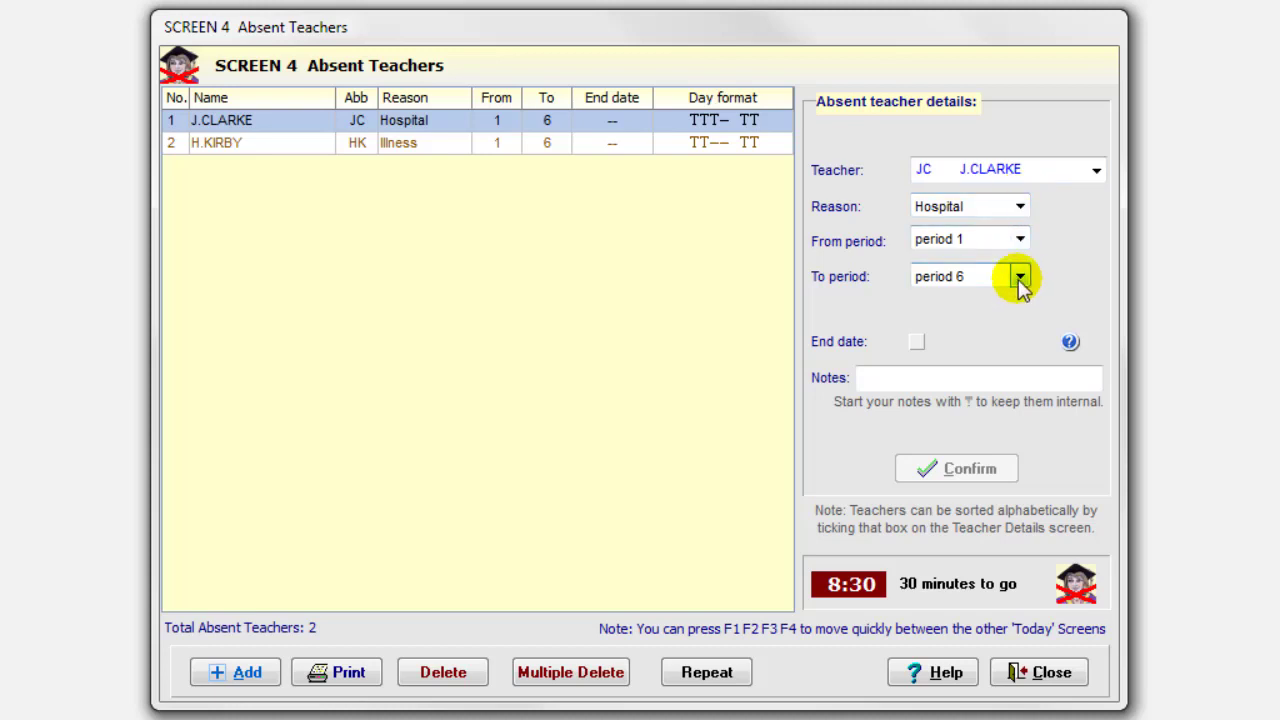
{"action": "left_click", "coordinate": [236, 143]}
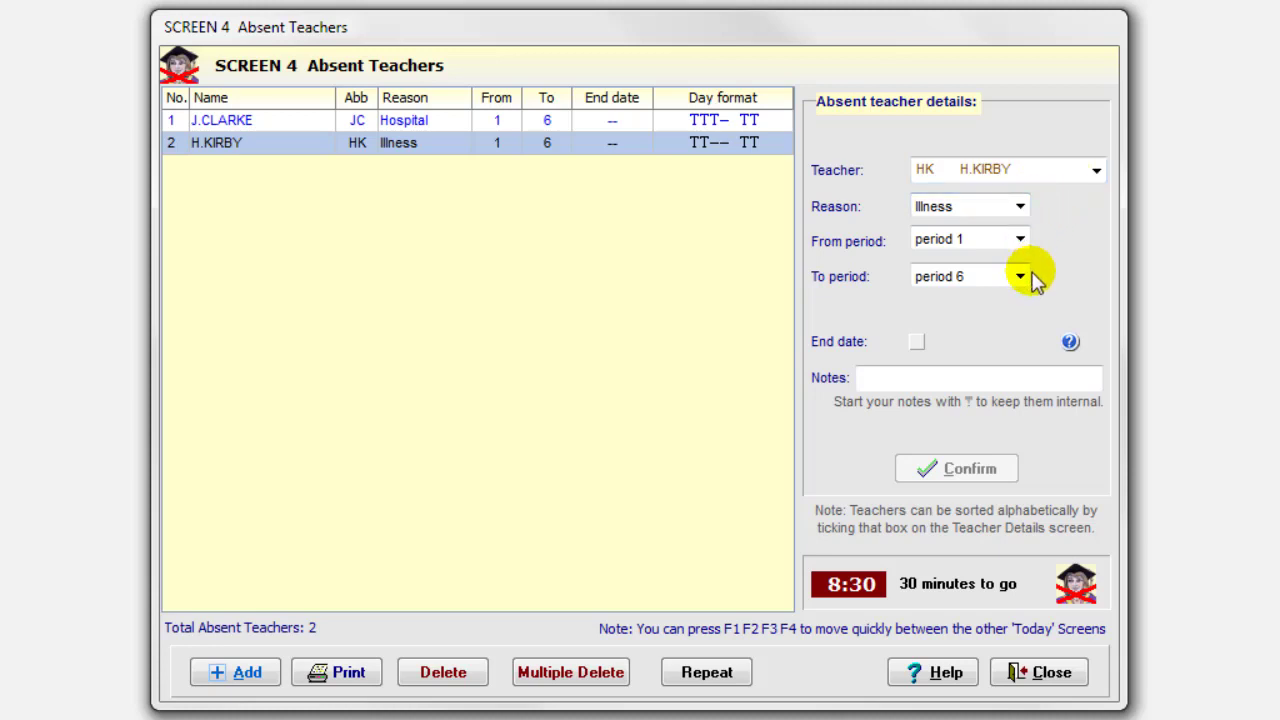
Step: Add a third absent teacher for Jury service, periods 1–6, then close Screen 4
{"action": "left_click", "coordinate": [232, 673]}
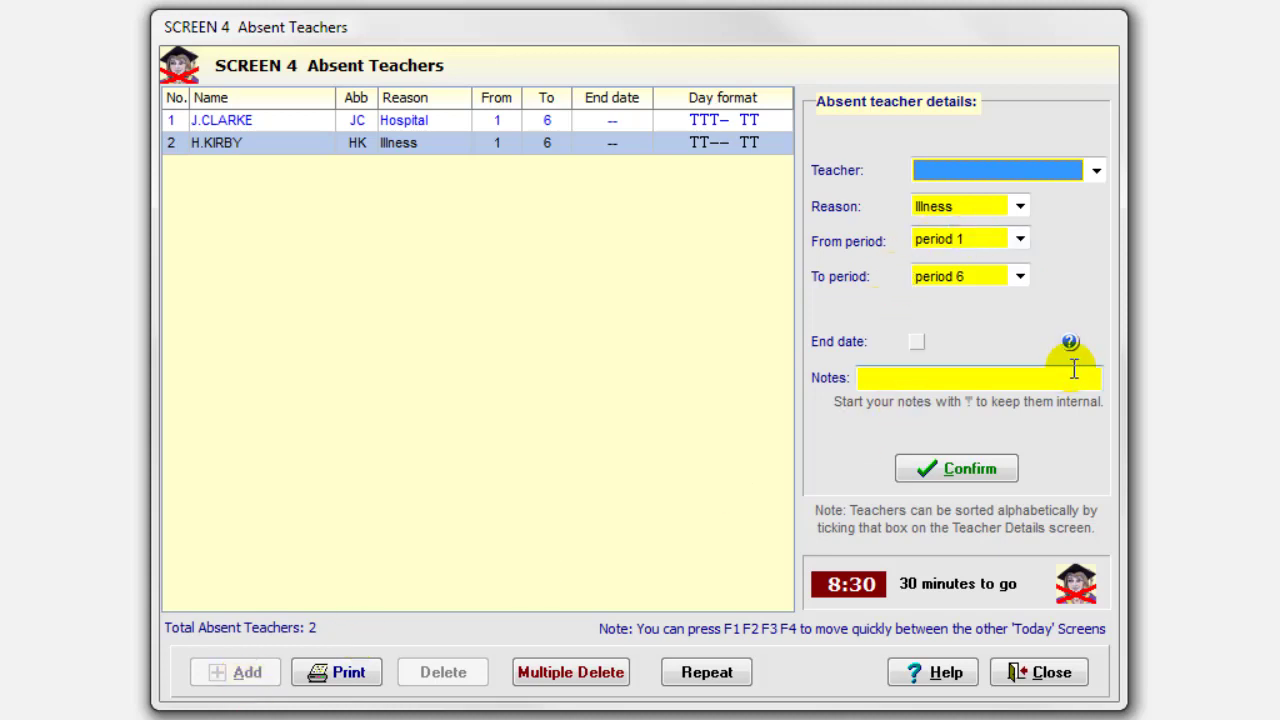
{"action": "left_click", "coordinate": [1096, 171]}
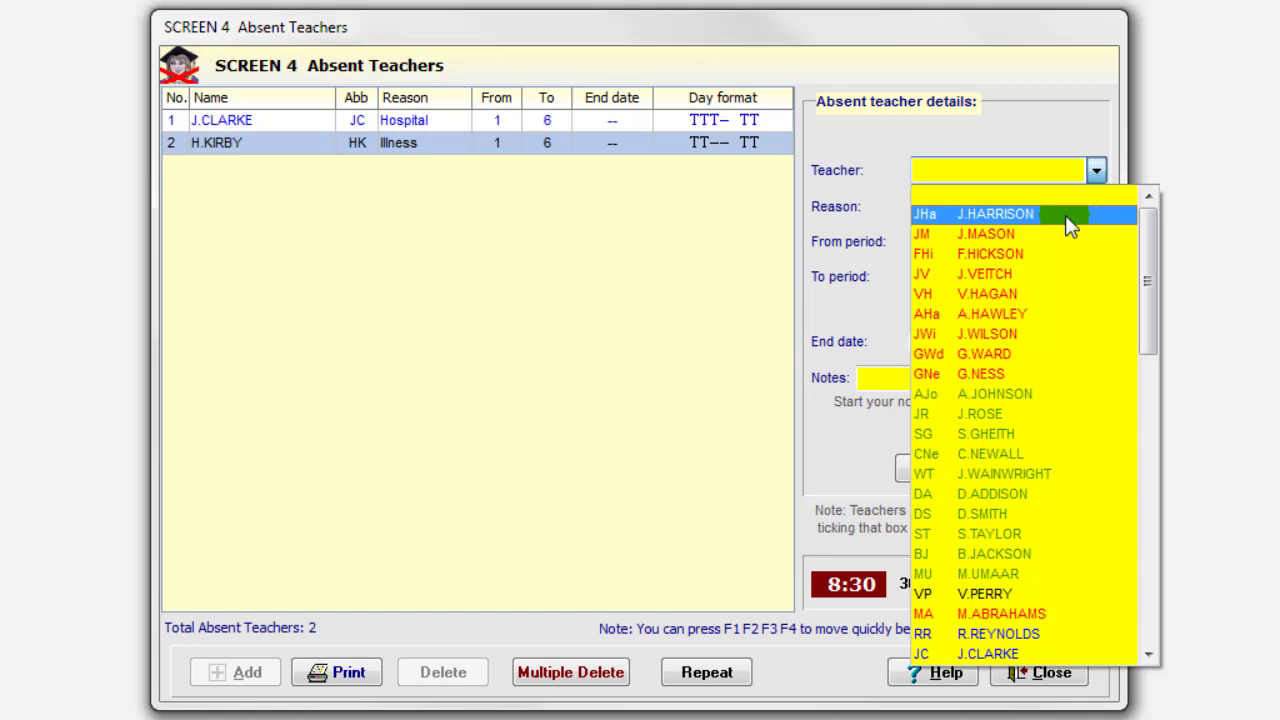
{"action": "left_click", "coordinate": [1043, 235]}
{"action": "left_click", "coordinate": [1020, 206]}
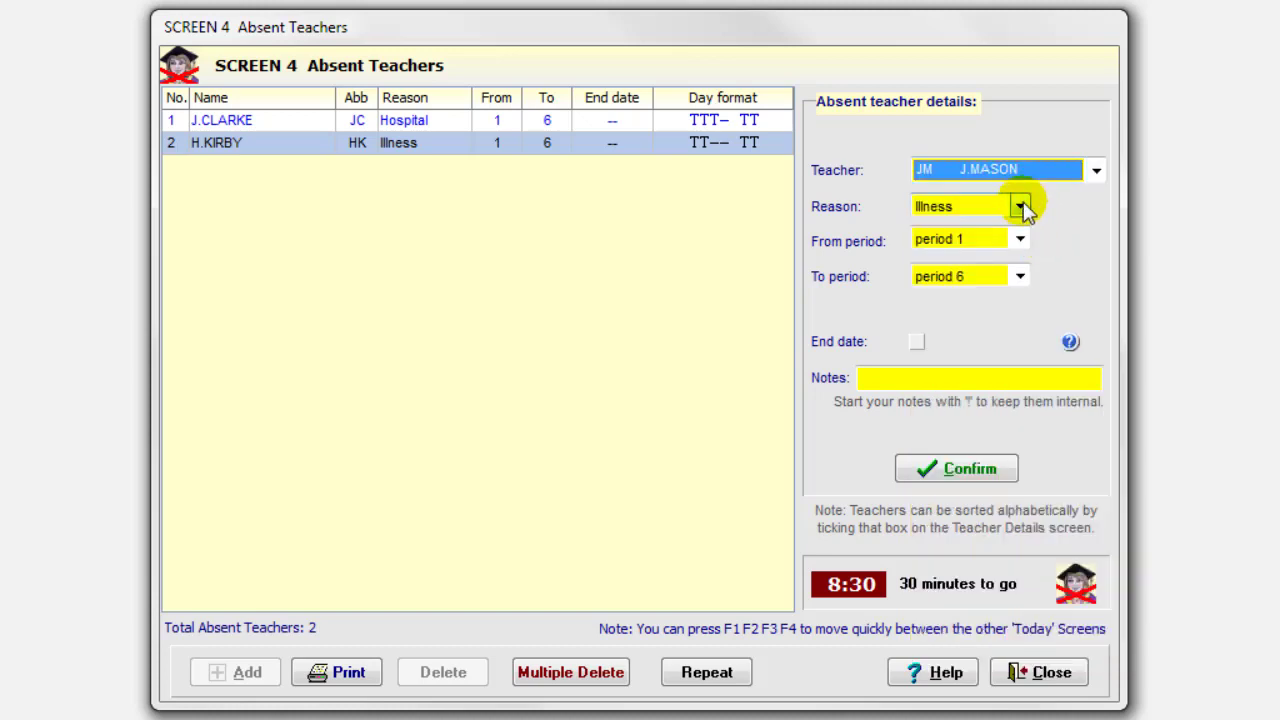
{"action": "left_click", "coordinate": [979, 266]}
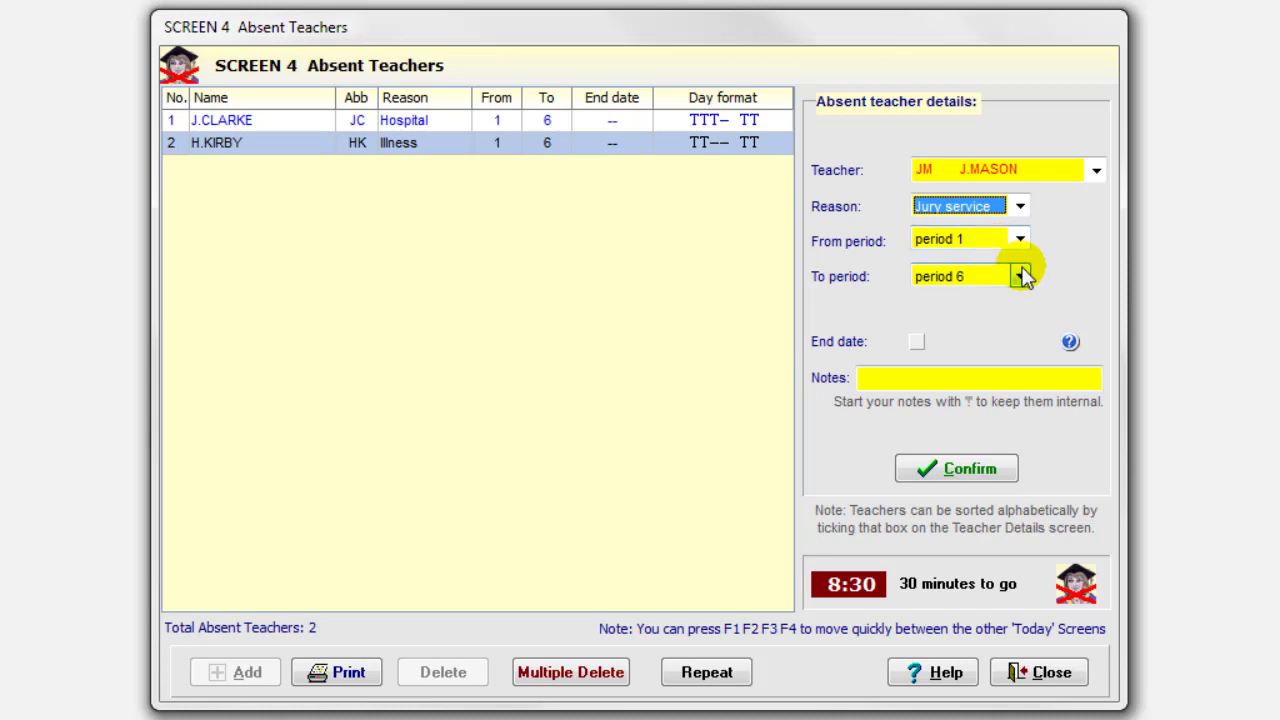
{"action": "left_click", "coordinate": [1020, 274]}
{"action": "left_click", "coordinate": [1020, 270]}
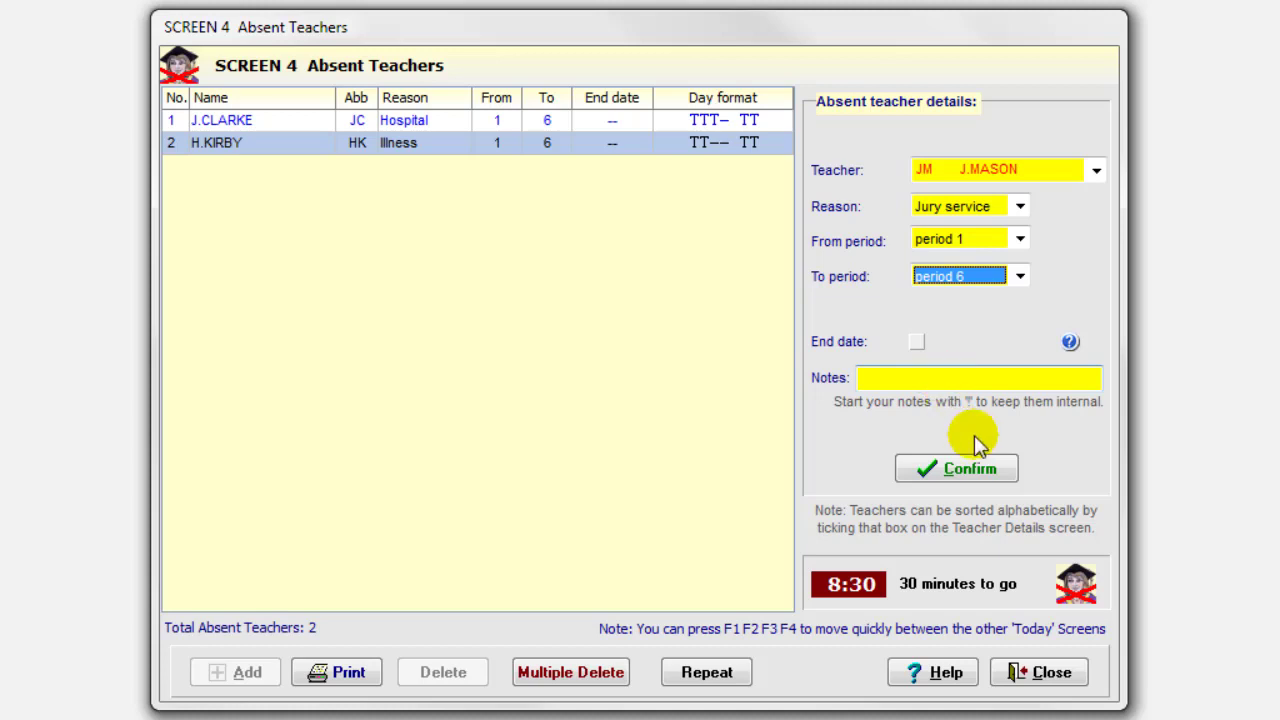
{"action": "left_click", "coordinate": [966, 467]}
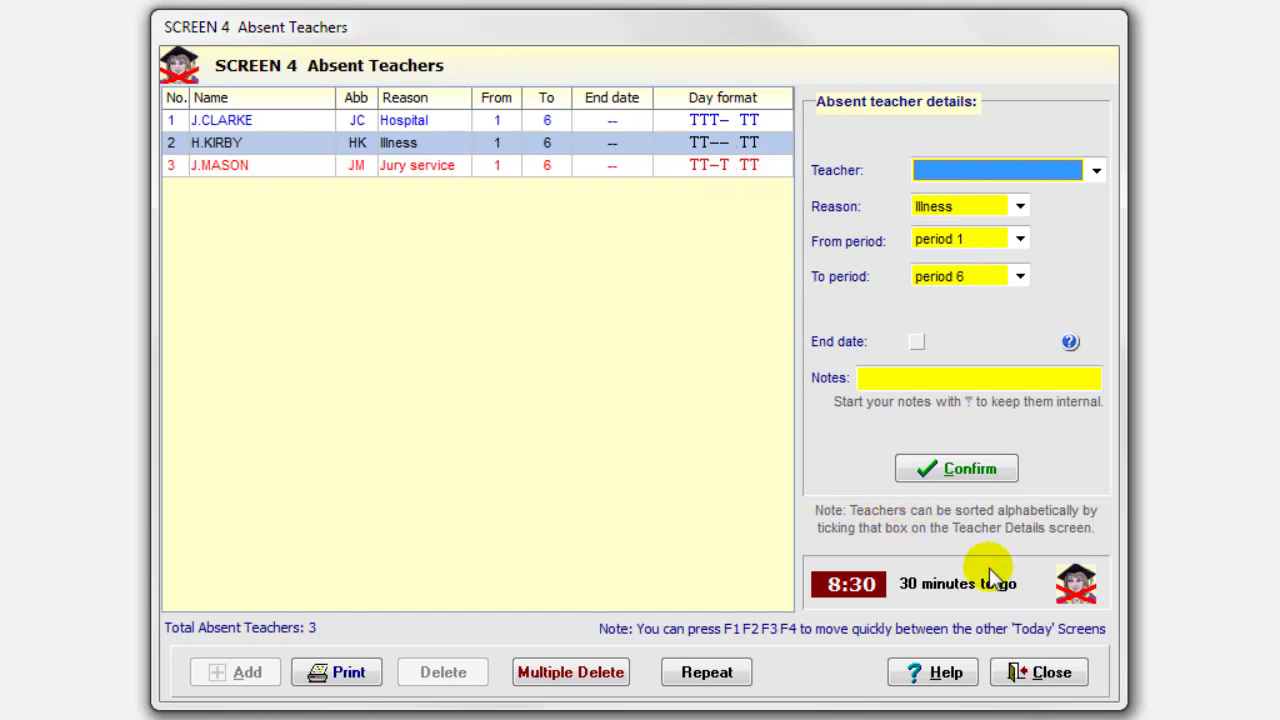
{"action": "left_click", "coordinate": [1063, 676]}
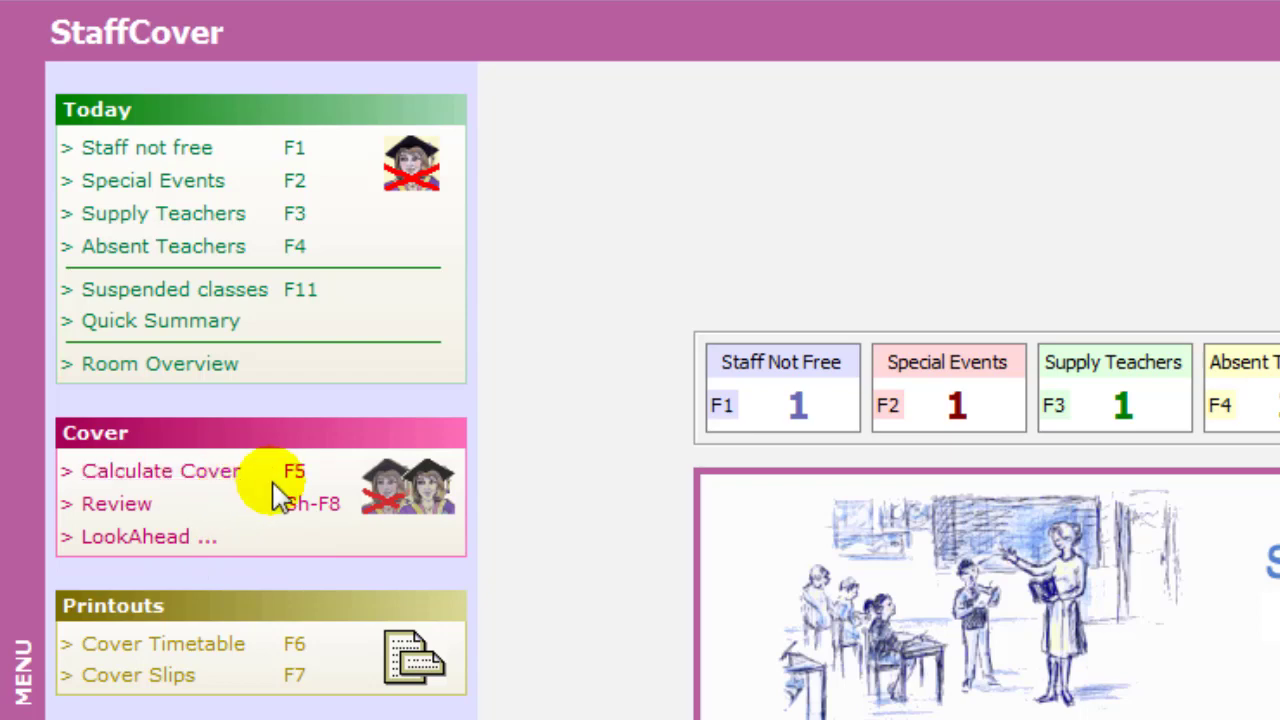
Step: Calculate today's cover, dismiss the reminder, and review the 16 covers across periods 1–6
{"action": "left_click", "coordinate": [208, 490]}
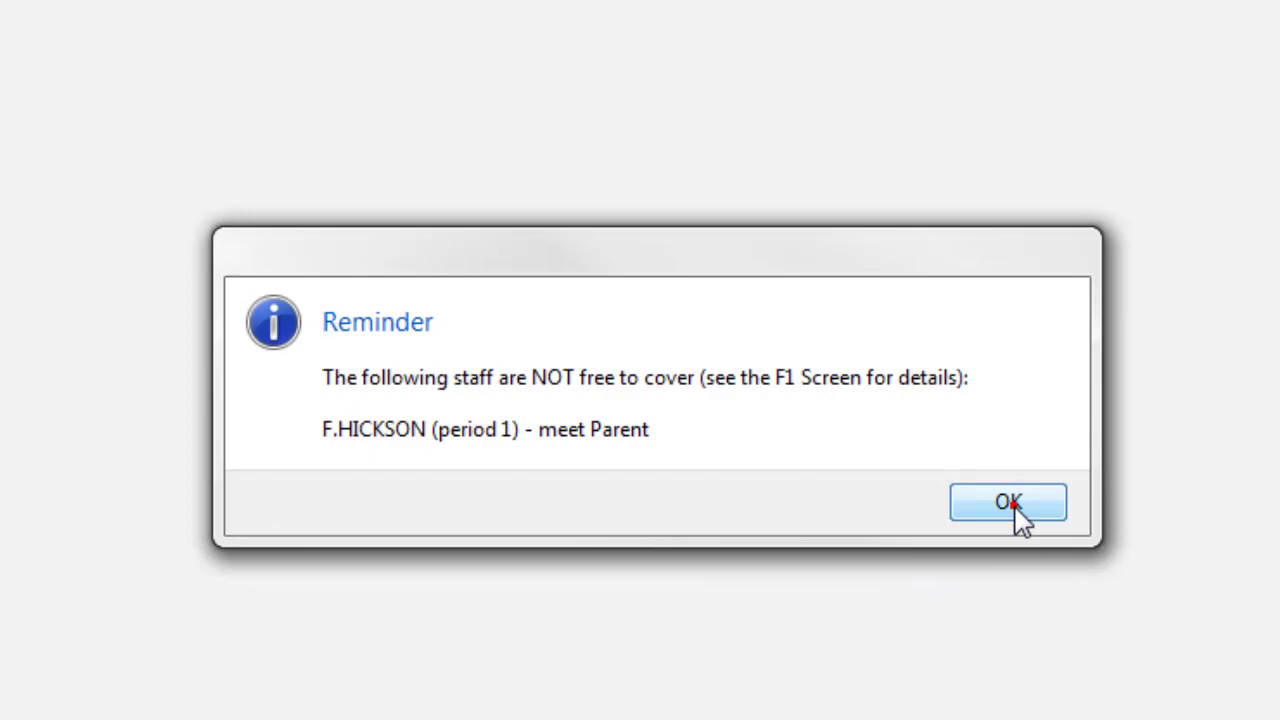
{"action": "left_click", "coordinate": [1012, 512]}
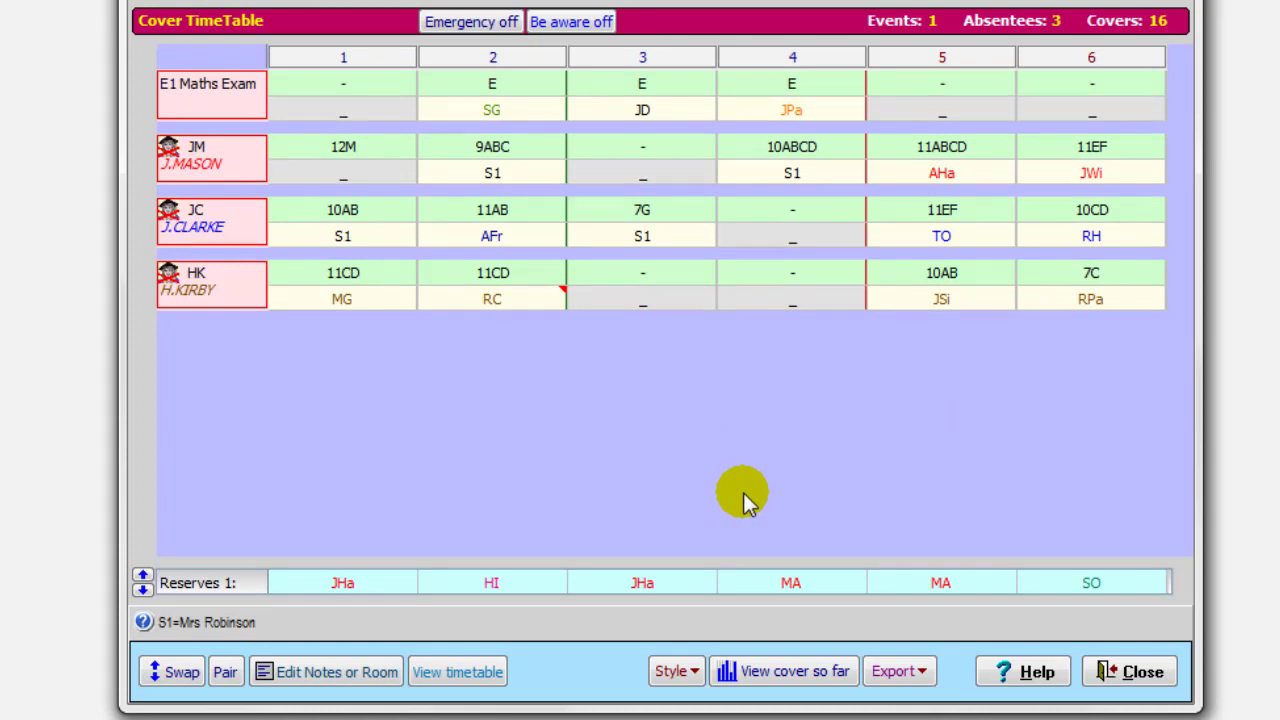
{"action": "mouse_move", "coordinate": [182, 94]}
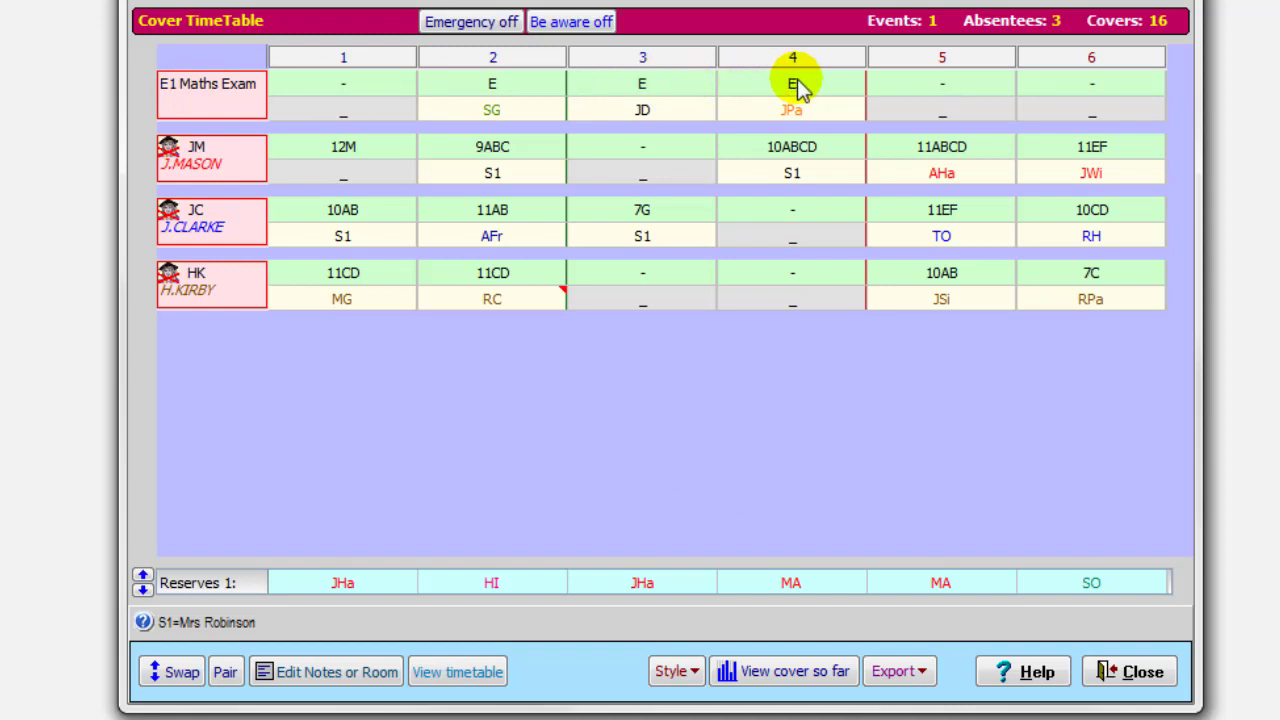
{"action": "mouse_move", "coordinate": [493, 113]}
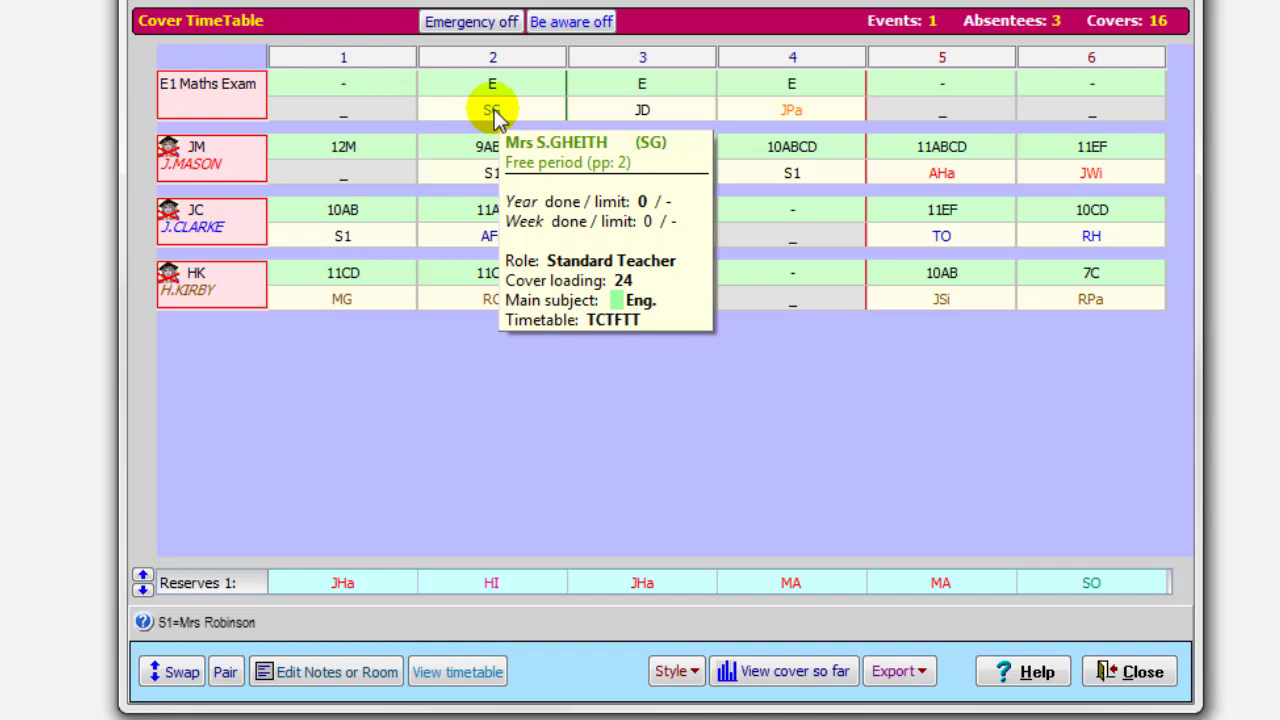
{"action": "mouse_move", "coordinate": [642, 112]}
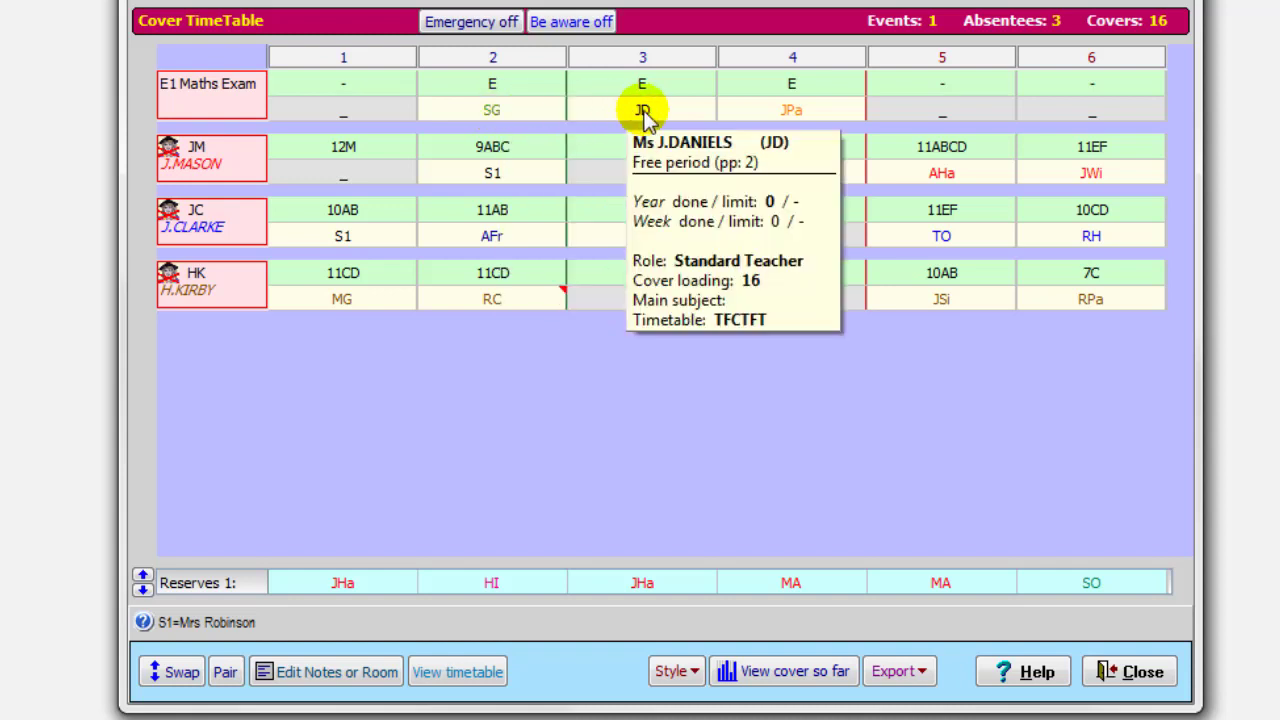
{"action": "mouse_move", "coordinate": [792, 114]}
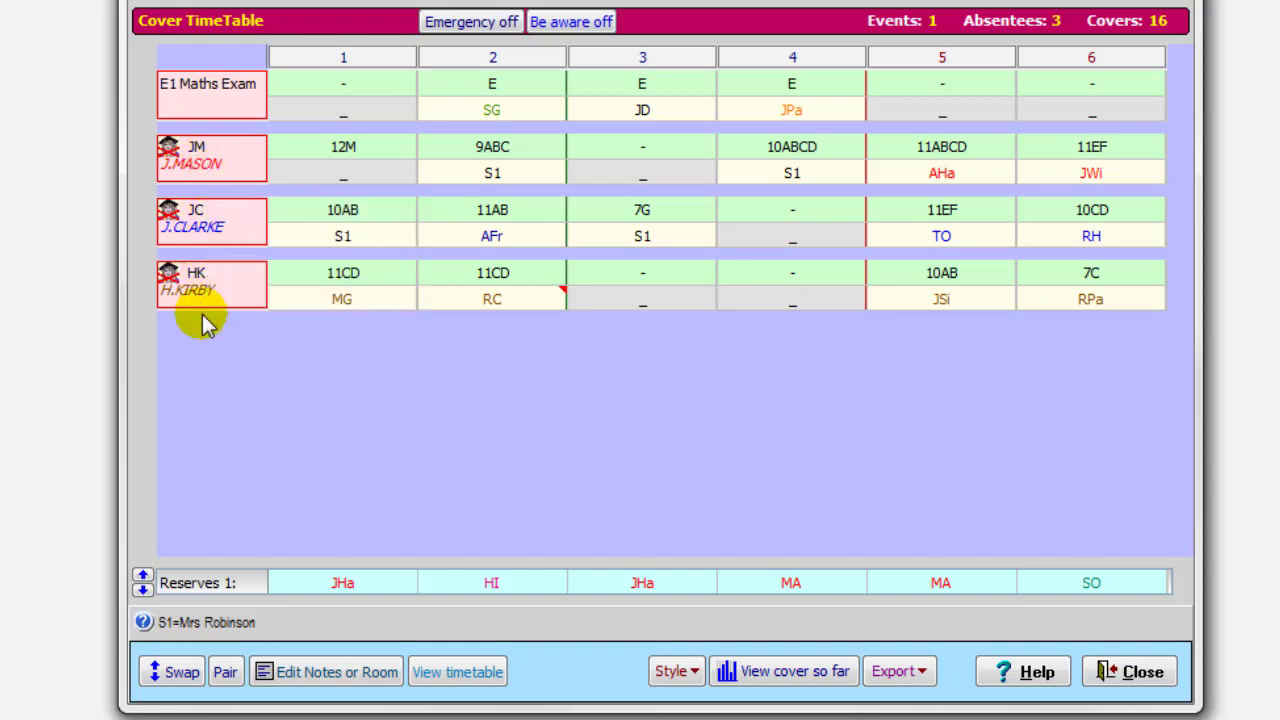
{"action": "mouse_move", "coordinate": [205, 165]}
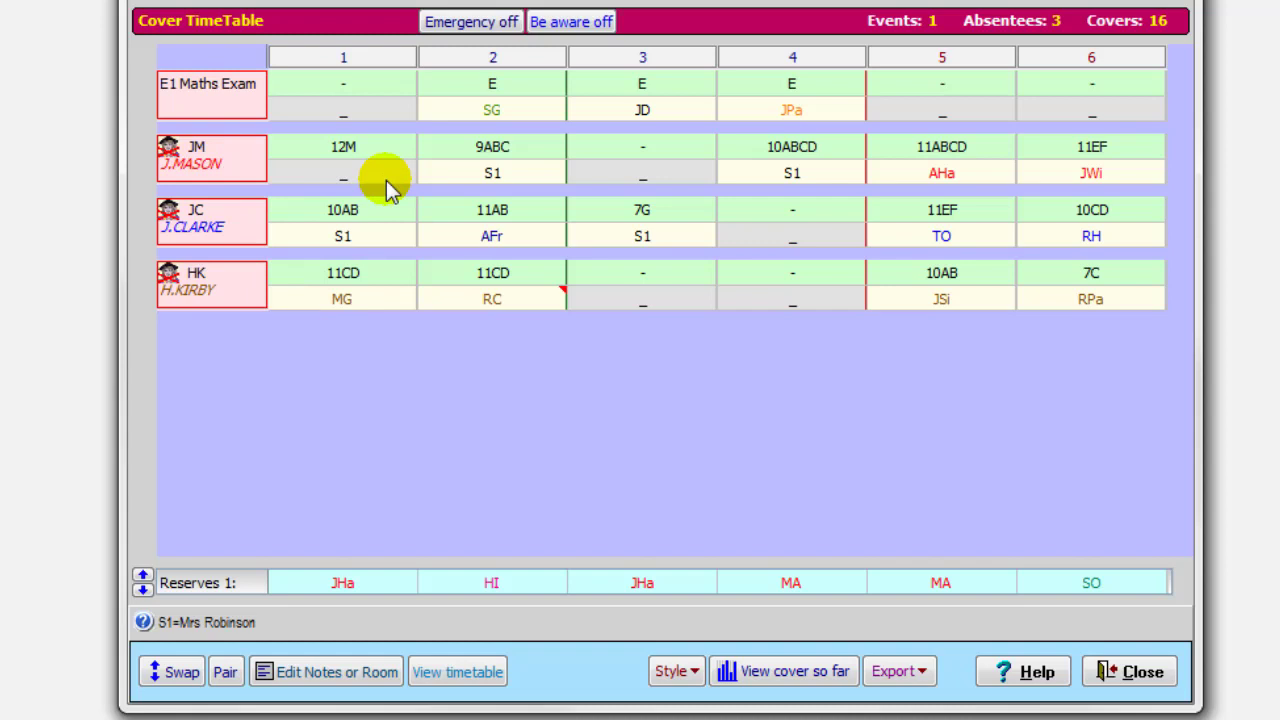
{"action": "mouse_move", "coordinate": [367, 180]}
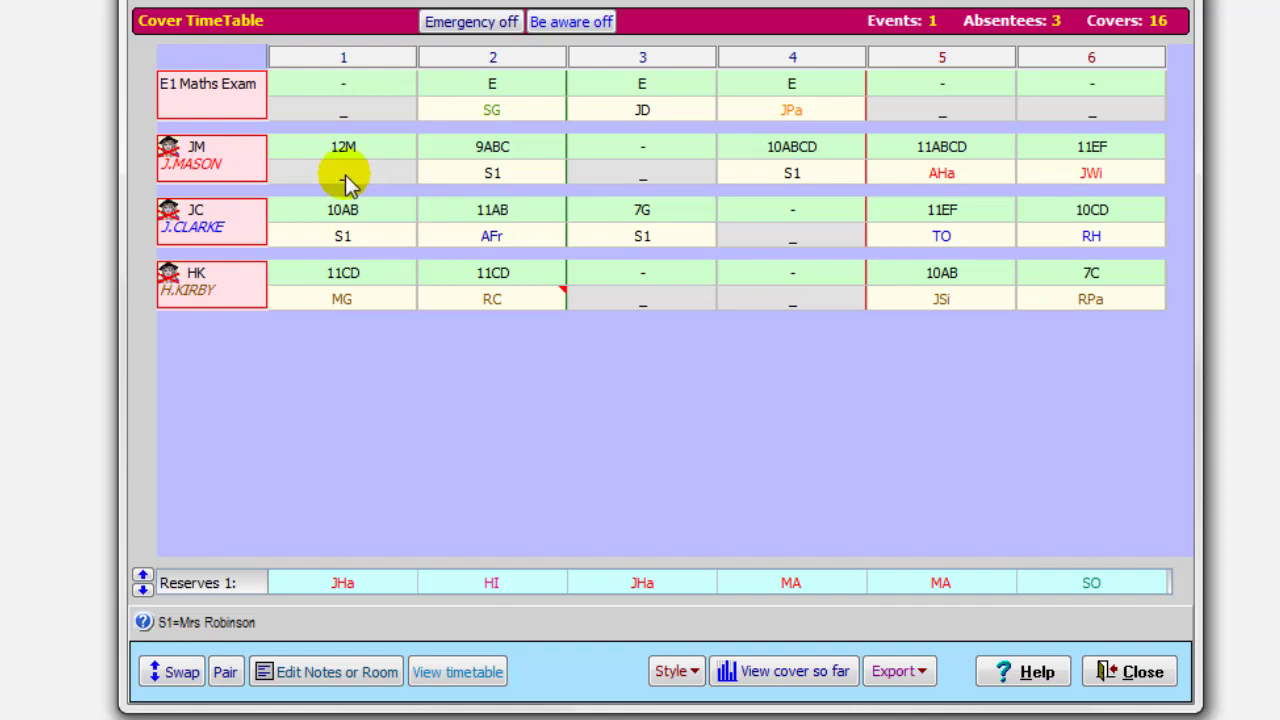
{"action": "mouse_move", "coordinate": [342, 160]}
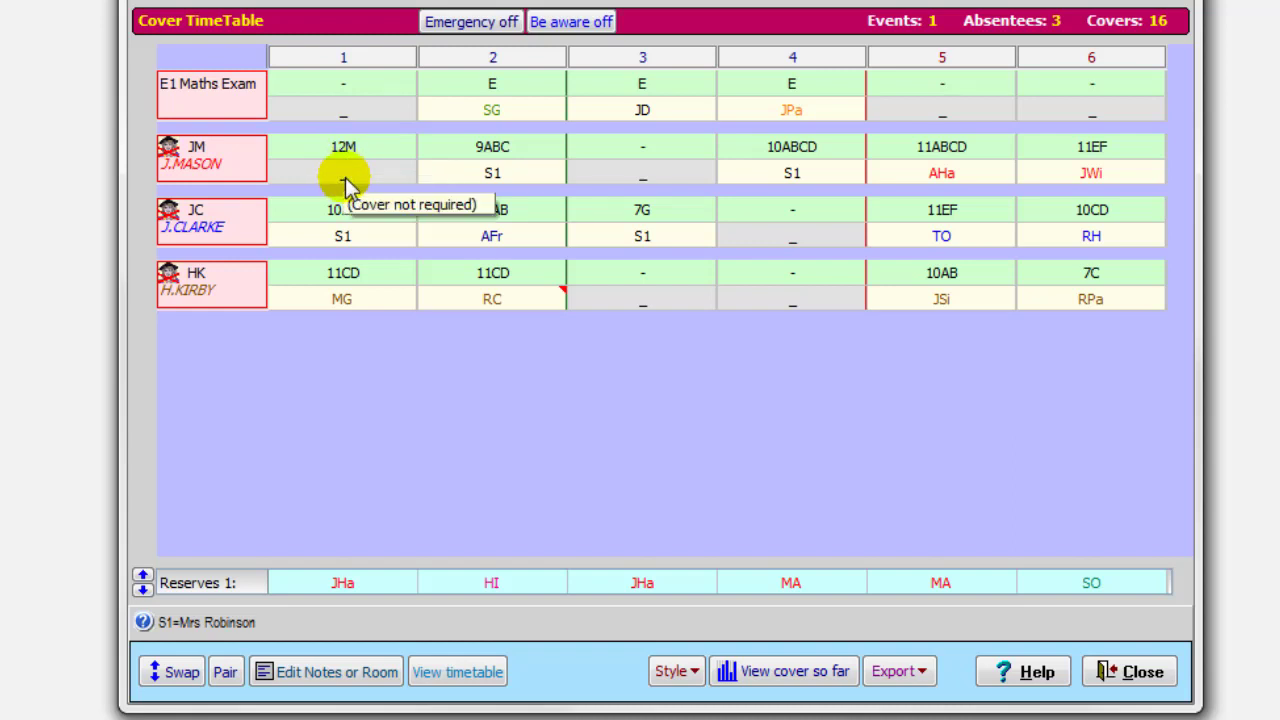
{"action": "mouse_move", "coordinate": [508, 160]}
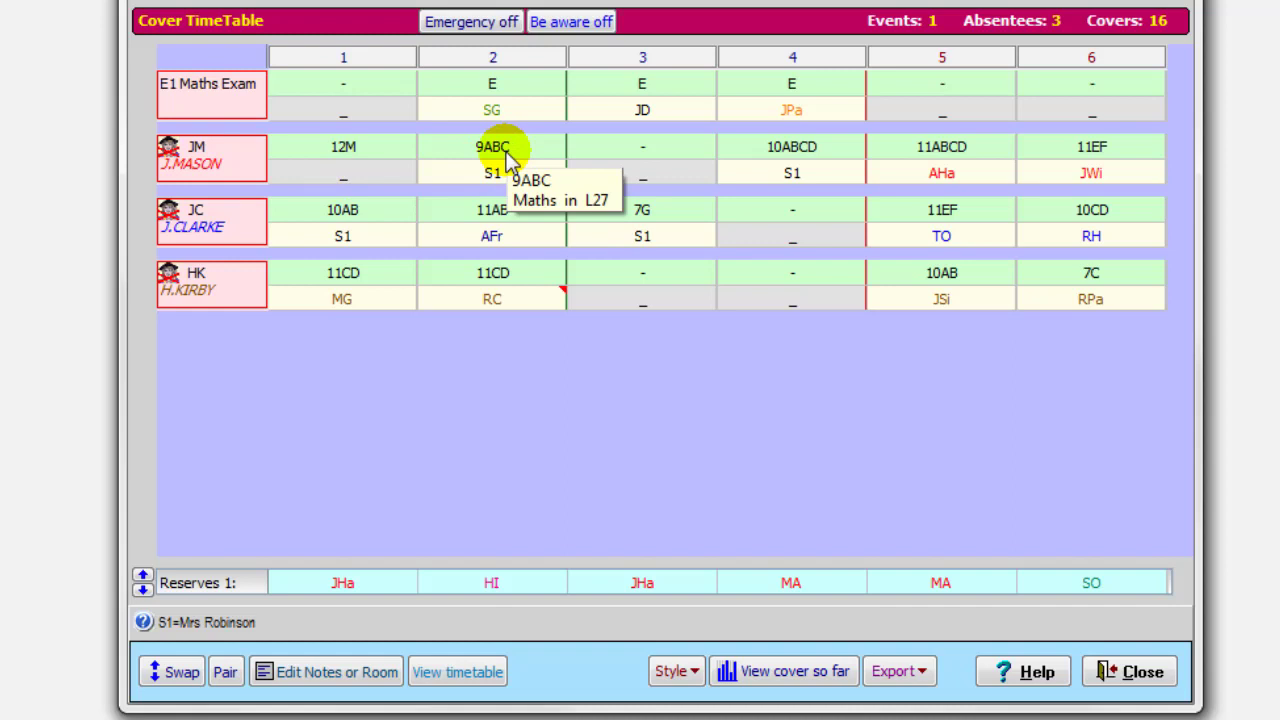
{"action": "mouse_move", "coordinate": [500, 182]}
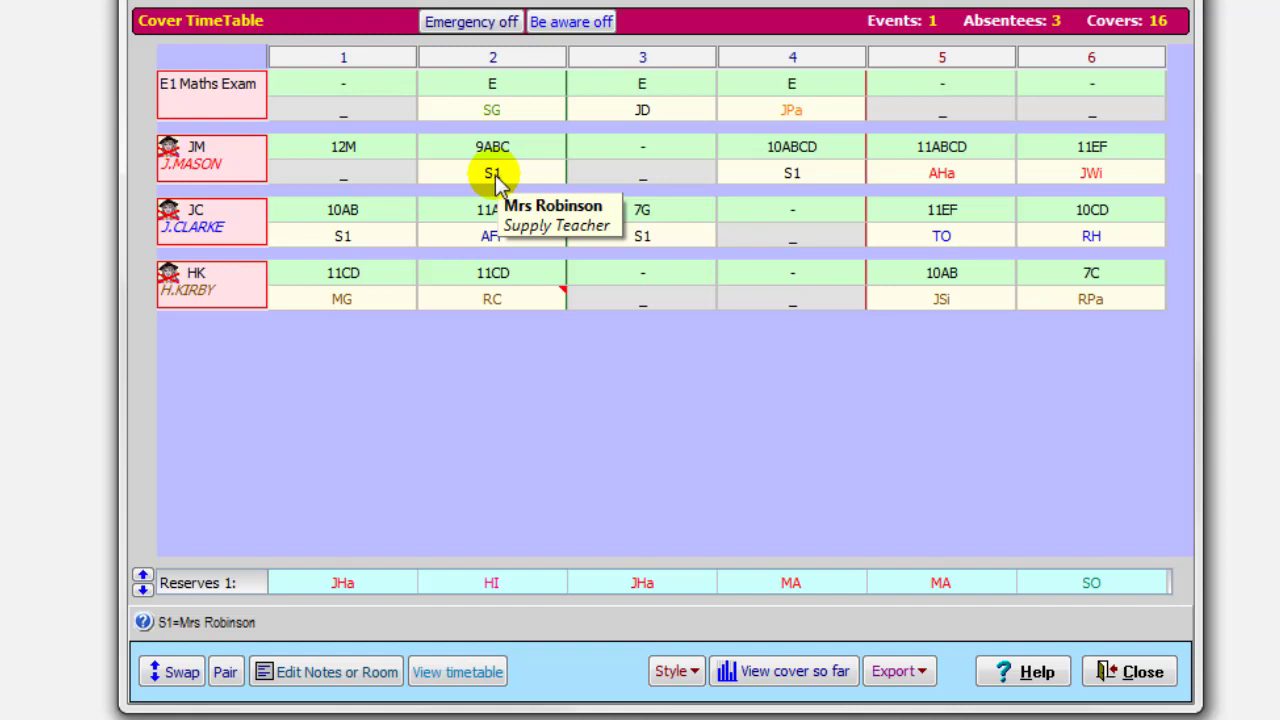
{"action": "mouse_move", "coordinate": [648, 182]}
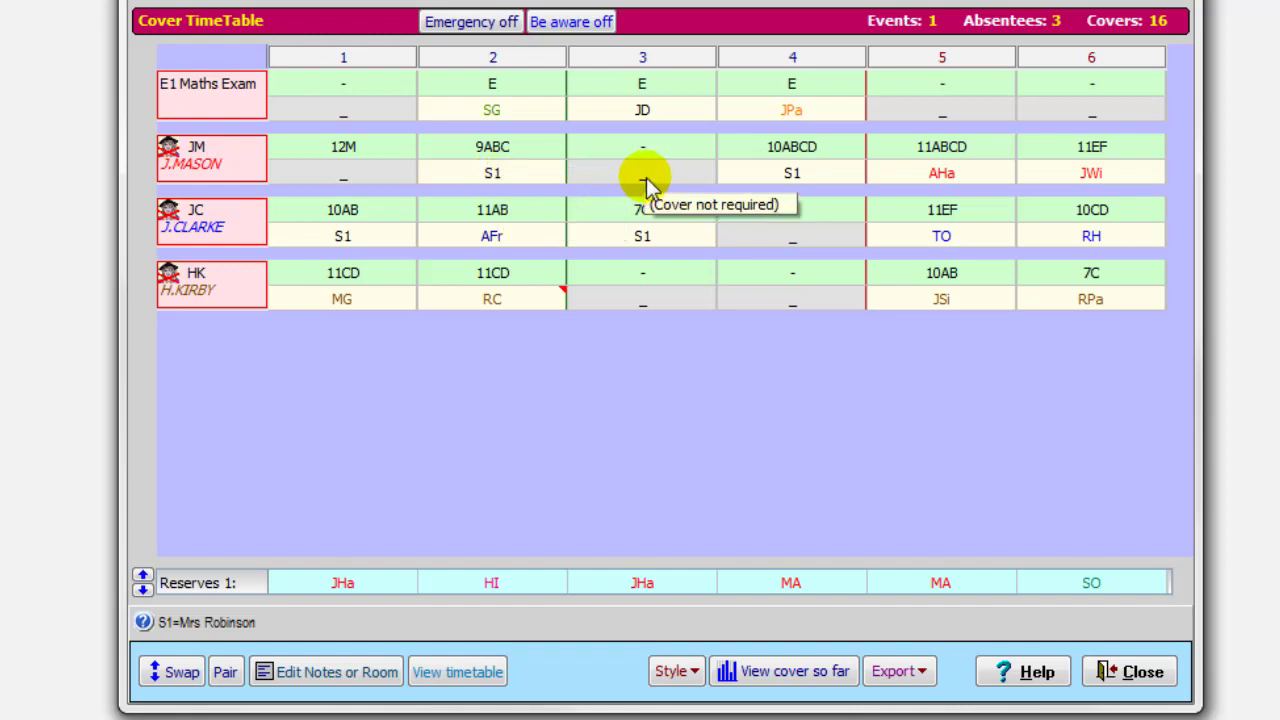
{"action": "mouse_move", "coordinate": [794, 175]}
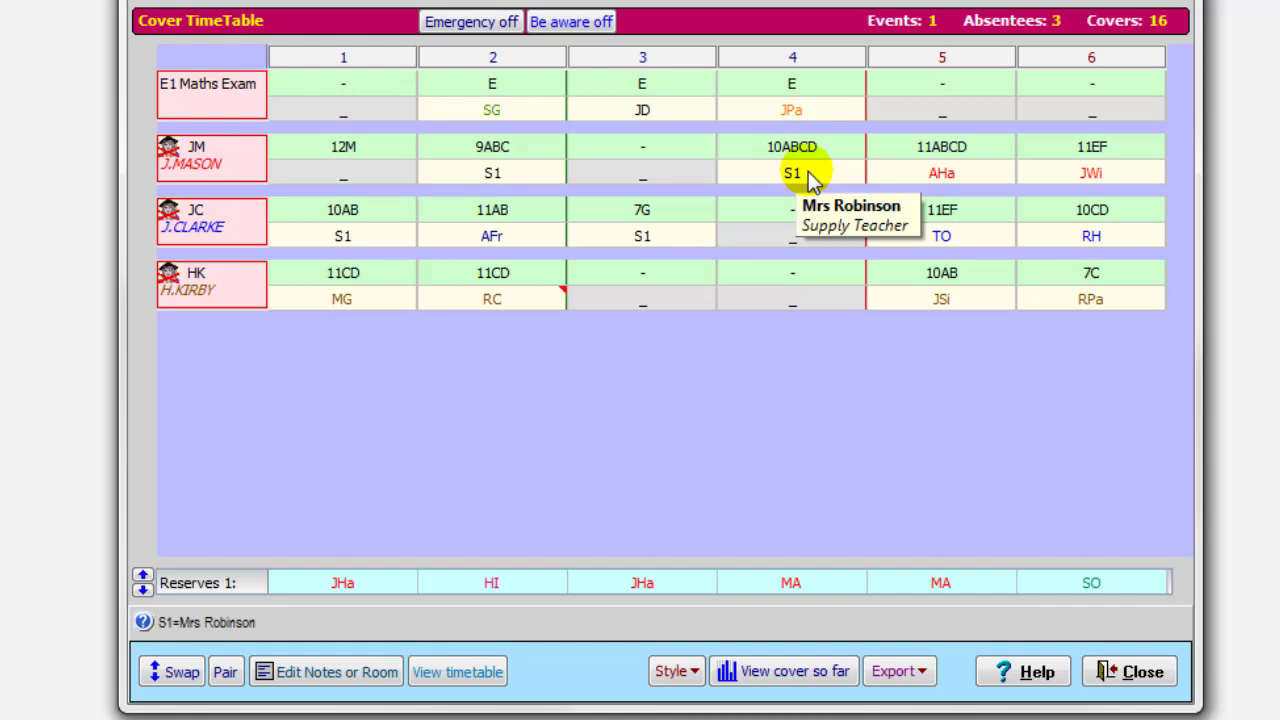
{"action": "mouse_move", "coordinate": [960, 149]}
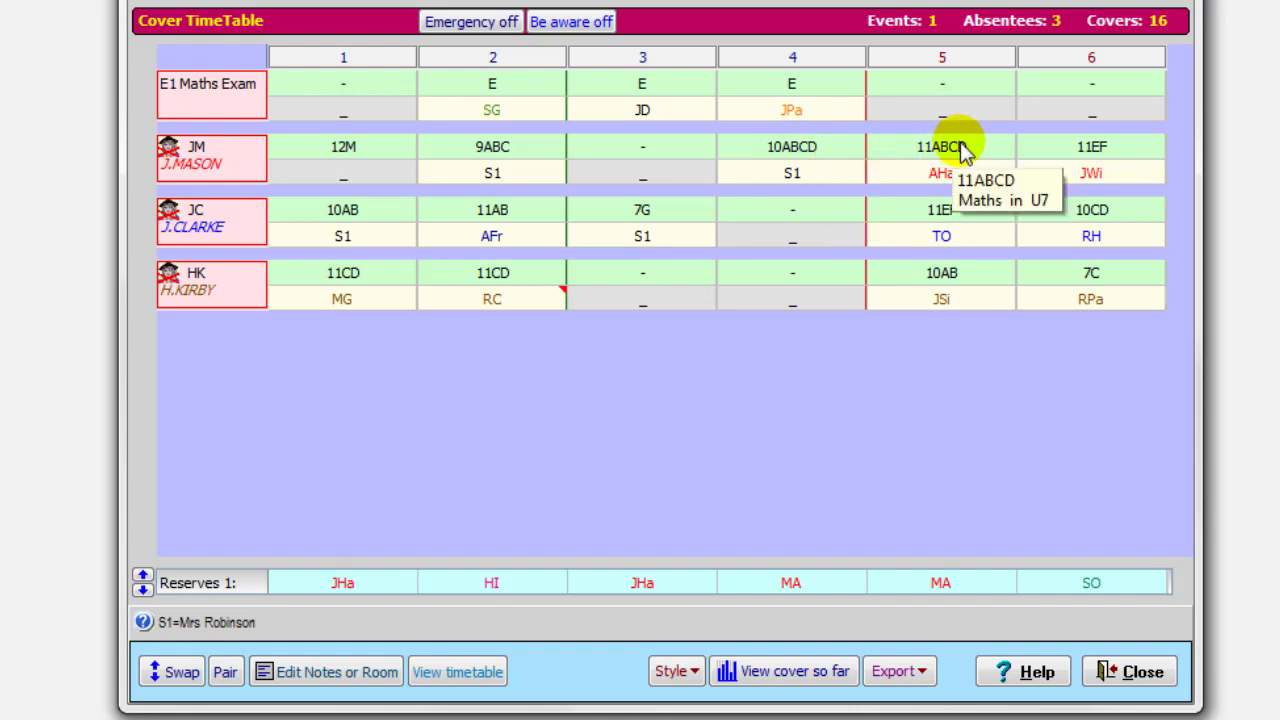
{"action": "mouse_move", "coordinate": [945, 174]}
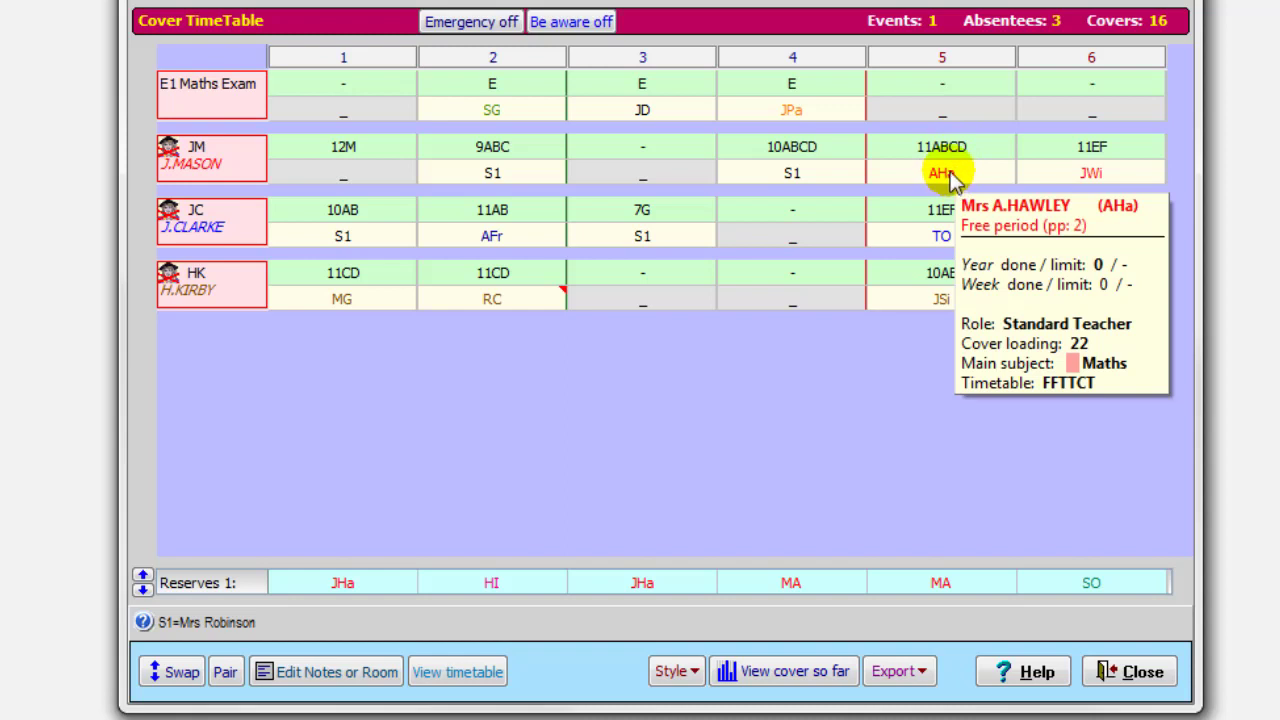
{"action": "mouse_move", "coordinate": [1094, 184]}
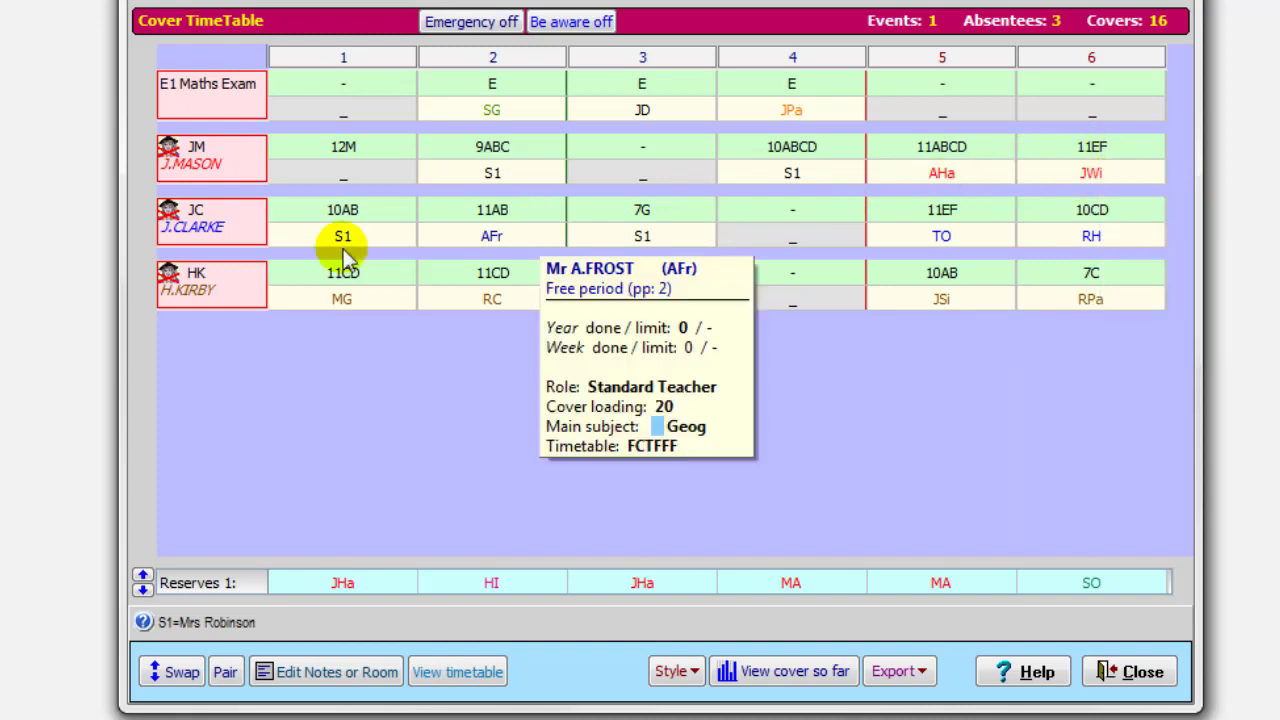
{"action": "mouse_move", "coordinate": [667, 230]}
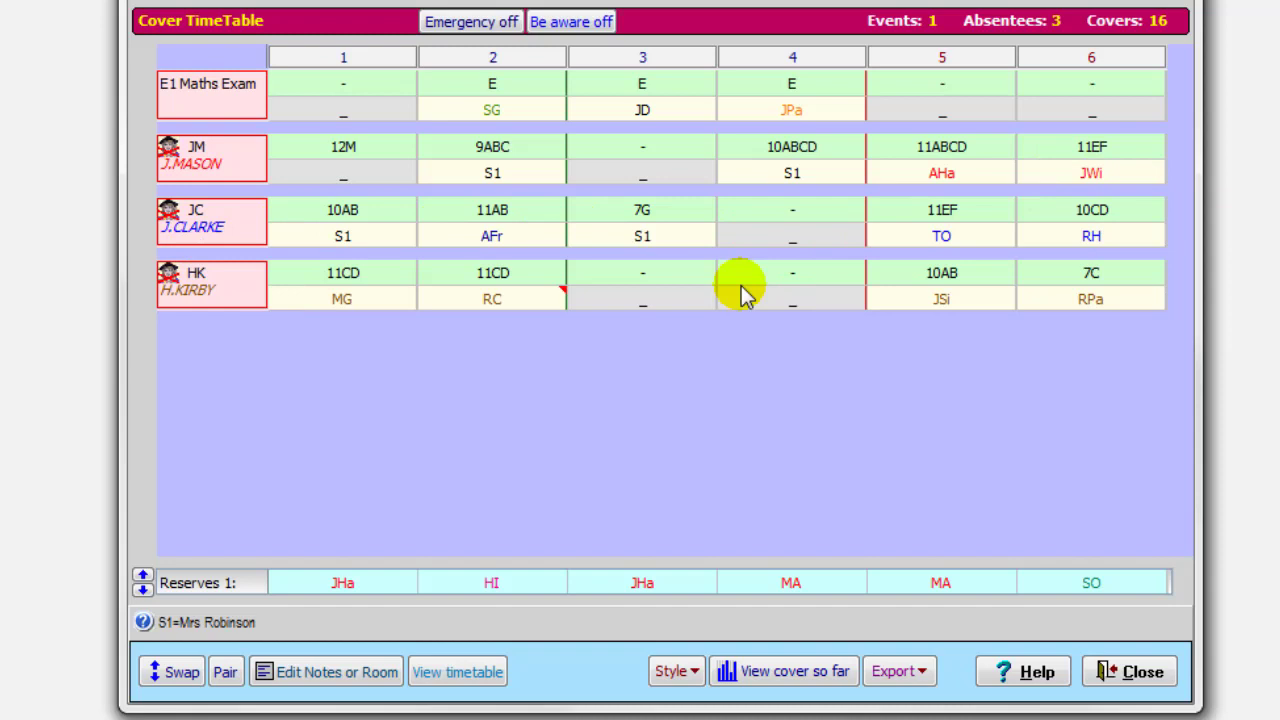
{"action": "mouse_move", "coordinate": [192, 290]}
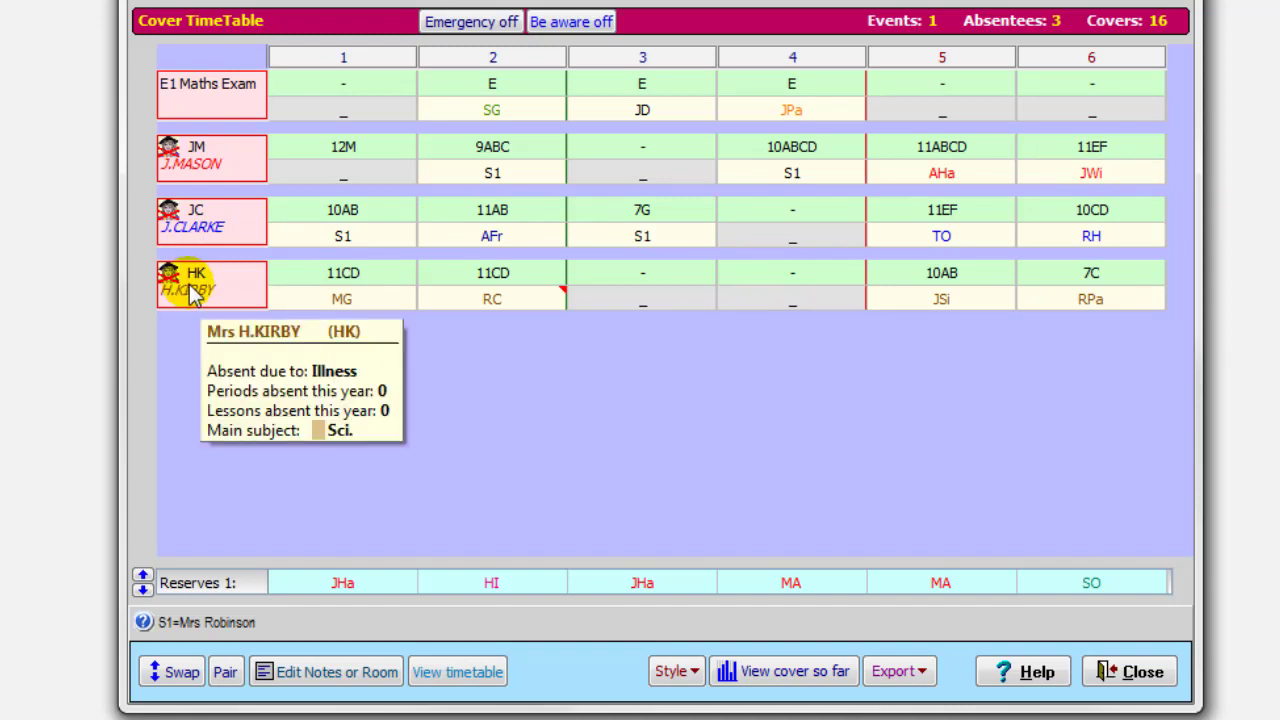
{"action": "mouse_move", "coordinate": [341, 305]}
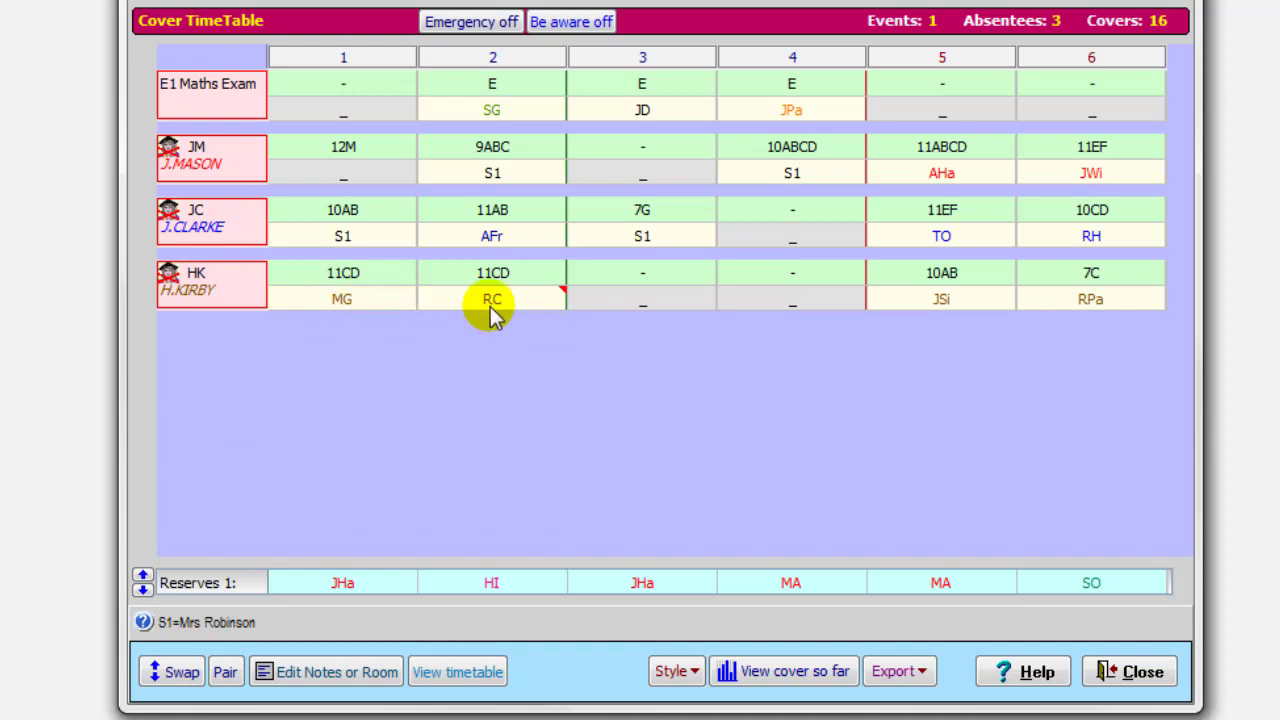
{"action": "mouse_move", "coordinate": [495, 310]}
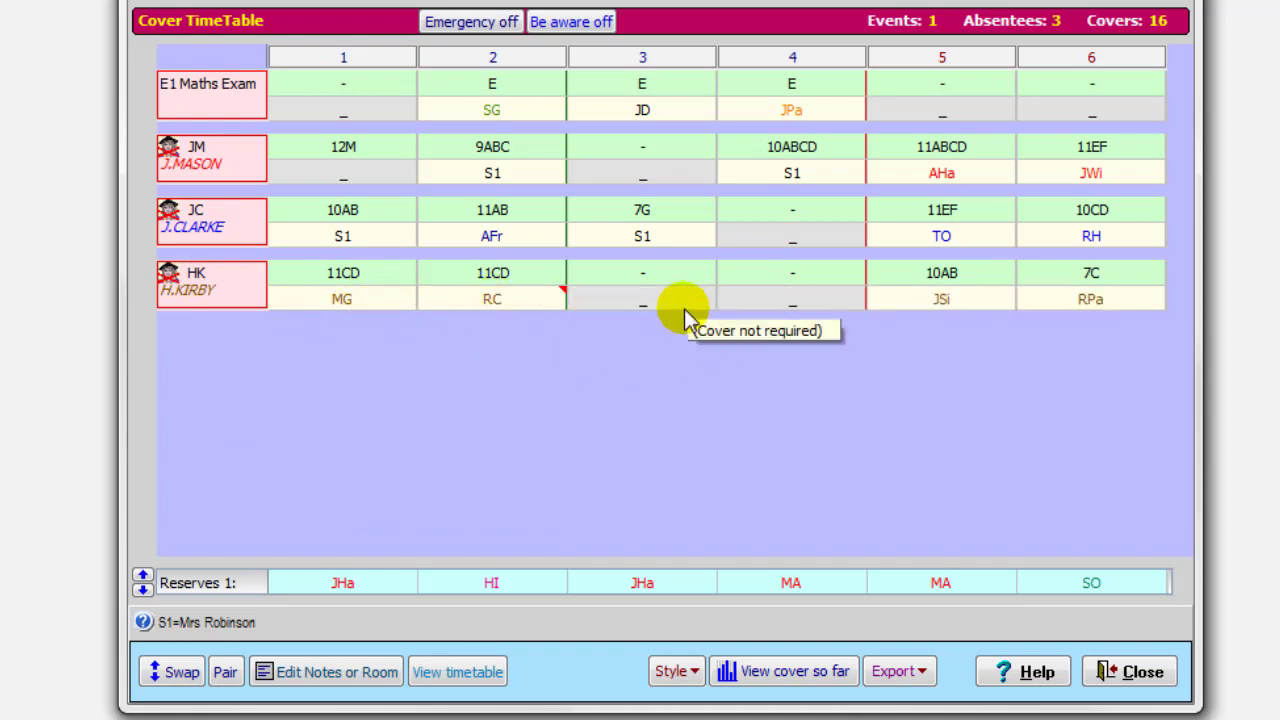
{"action": "mouse_move", "coordinate": [944, 306]}
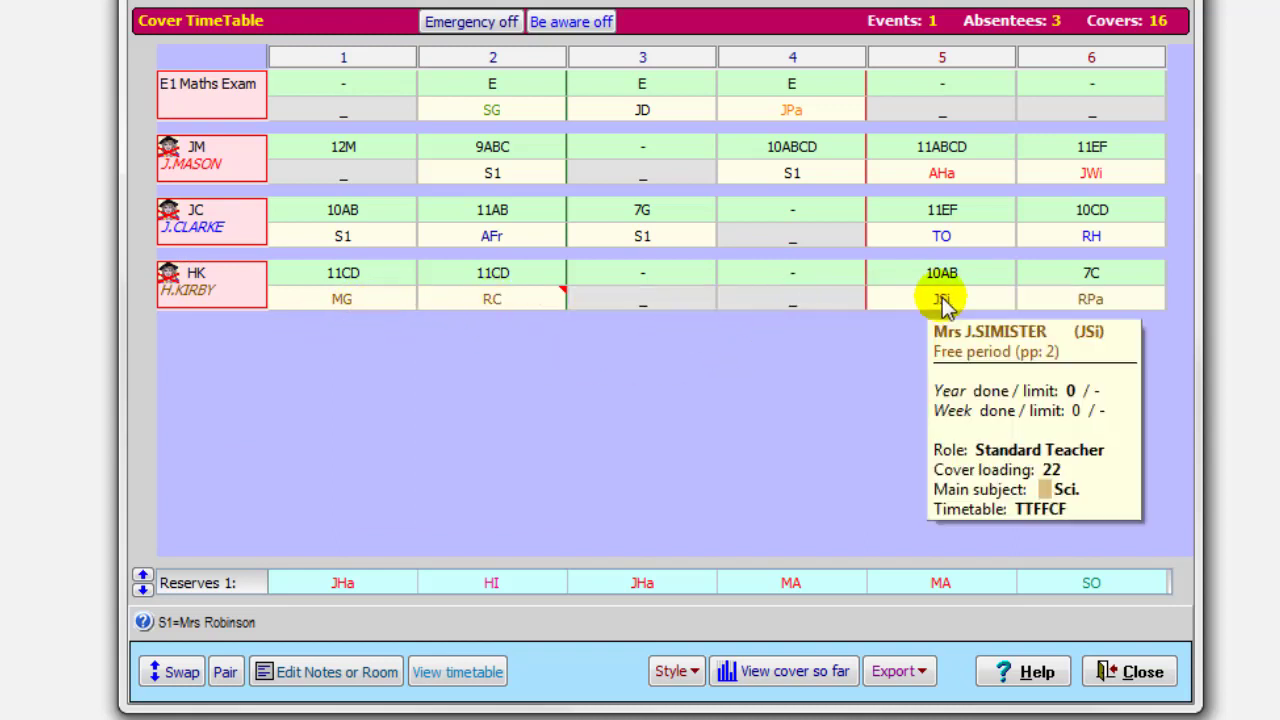
{"action": "mouse_move", "coordinate": [1107, 306]}
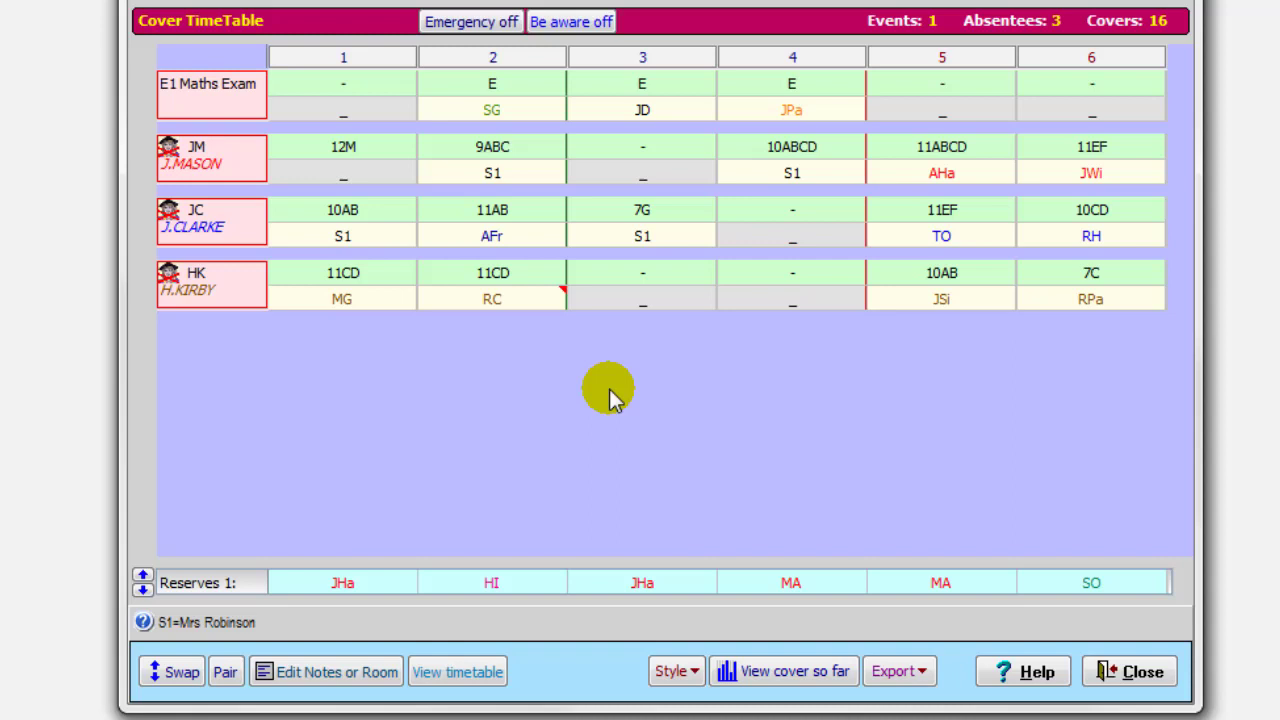
{"action": "mouse_move", "coordinate": [486, 310]}
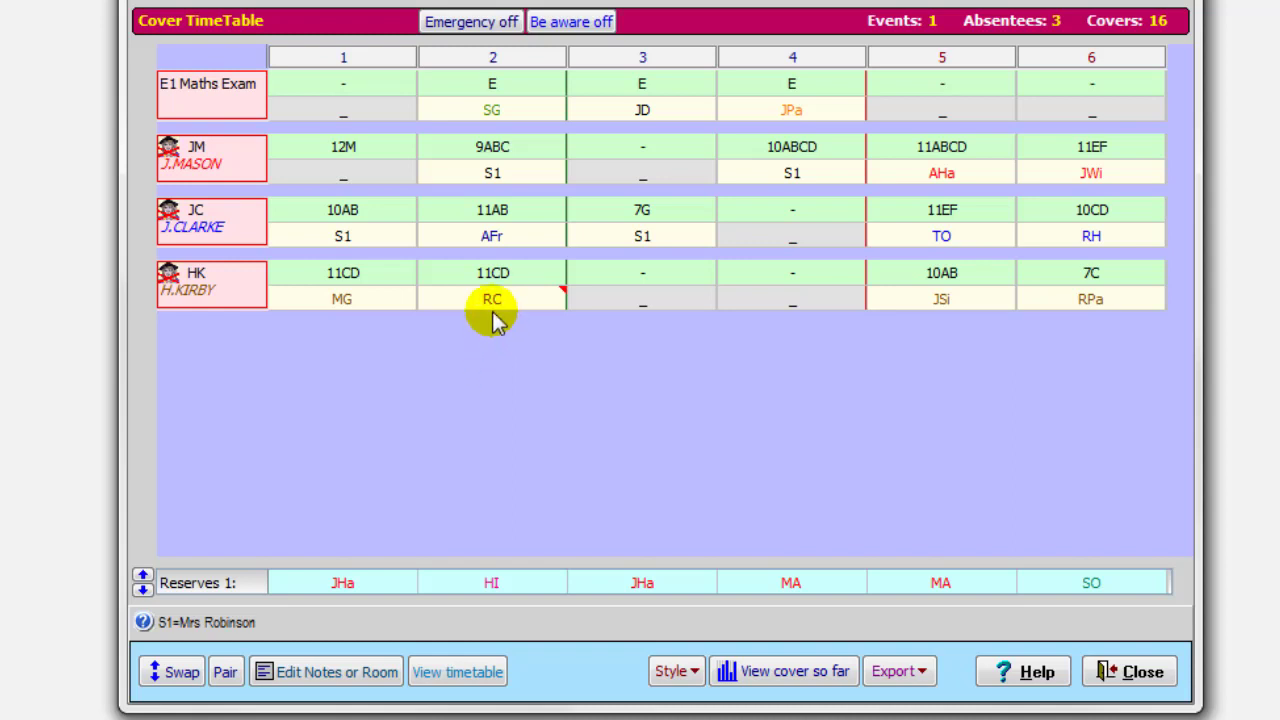
{"action": "mouse_move", "coordinate": [566, 300]}
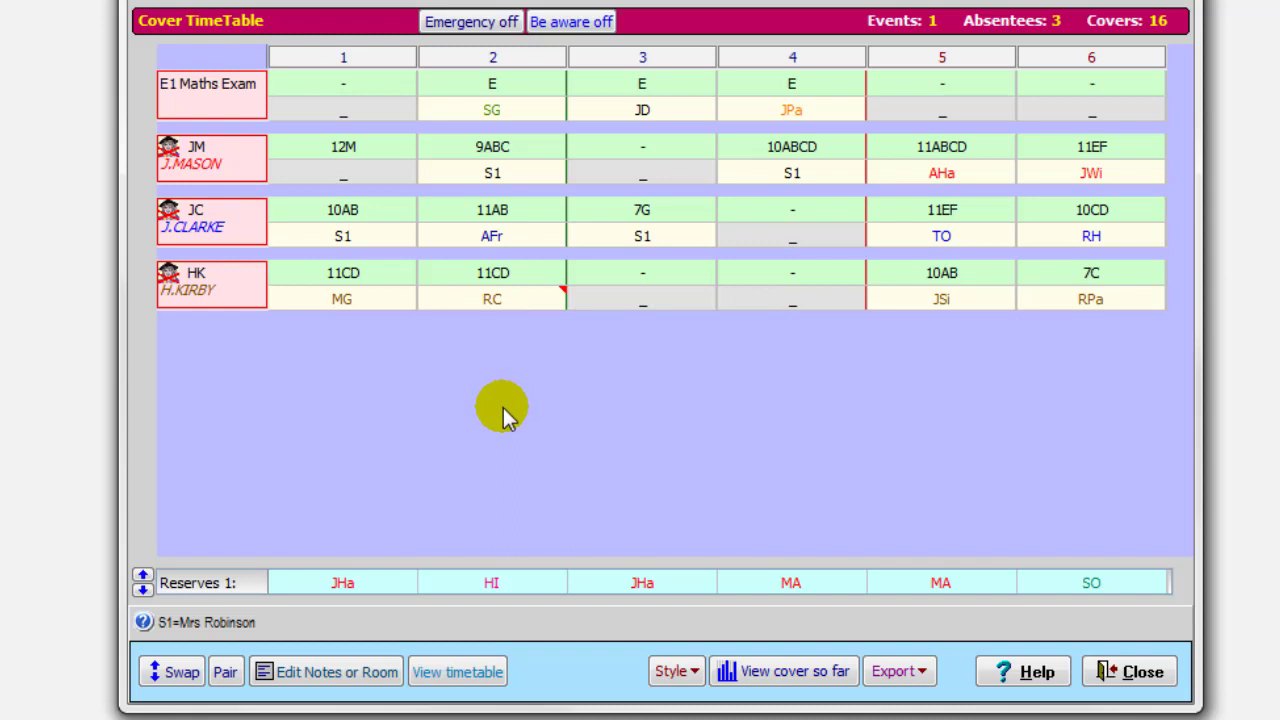
{"action": "mouse_move", "coordinate": [939, 305]}
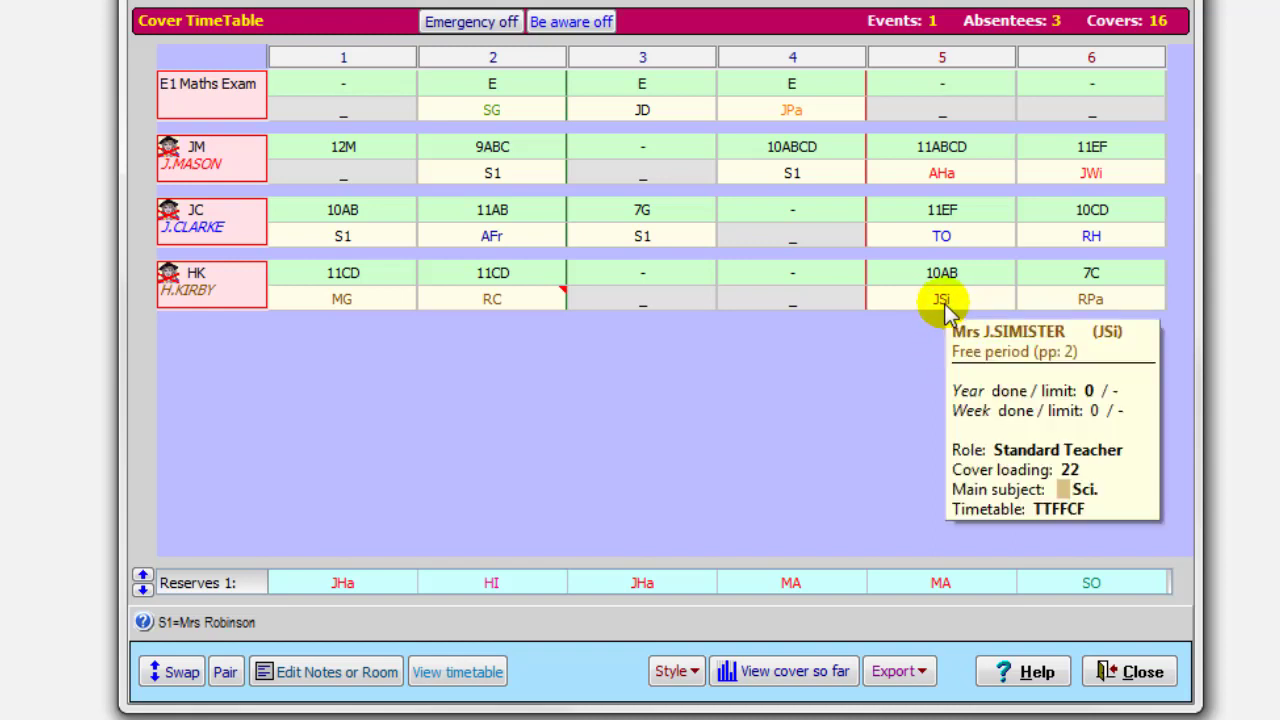
Step: Drag Reserves 2's period-5 teacher MC onto 10AB's JSi cover, then return to Reserves 1
{"action": "mouse_move", "coordinate": [956, 580]}
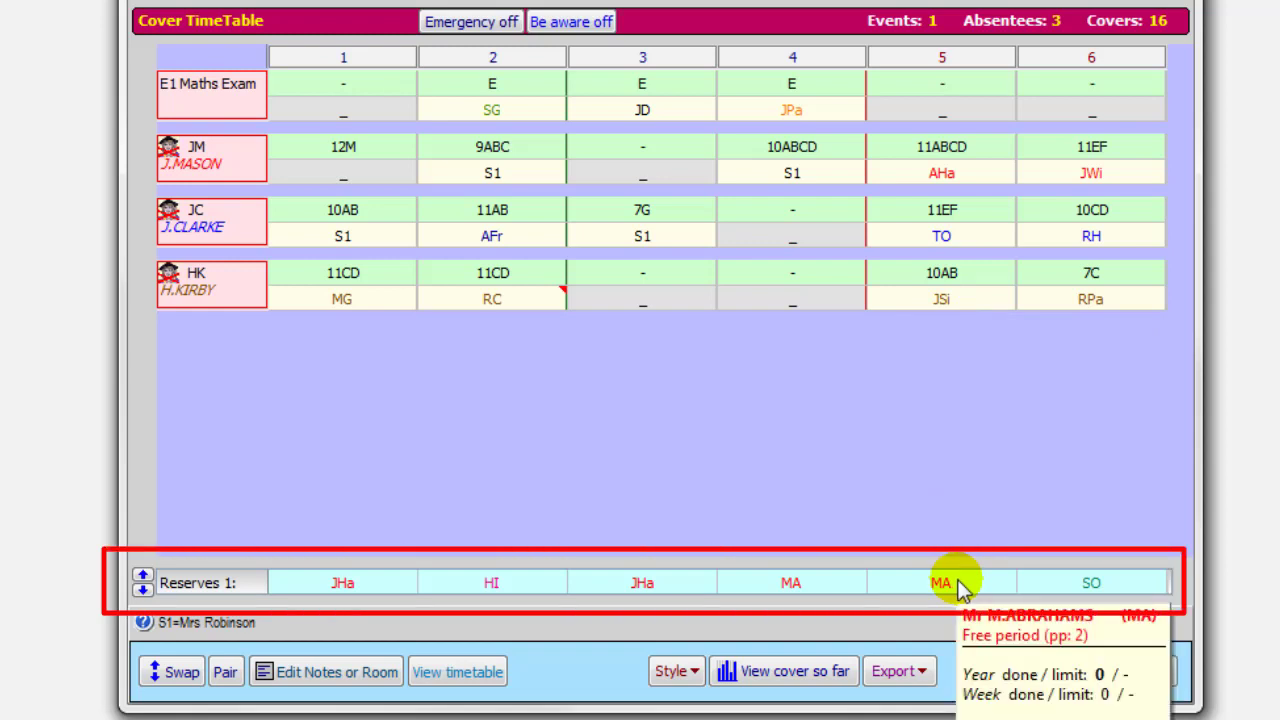
{"action": "left_click", "coordinate": [142, 589]}
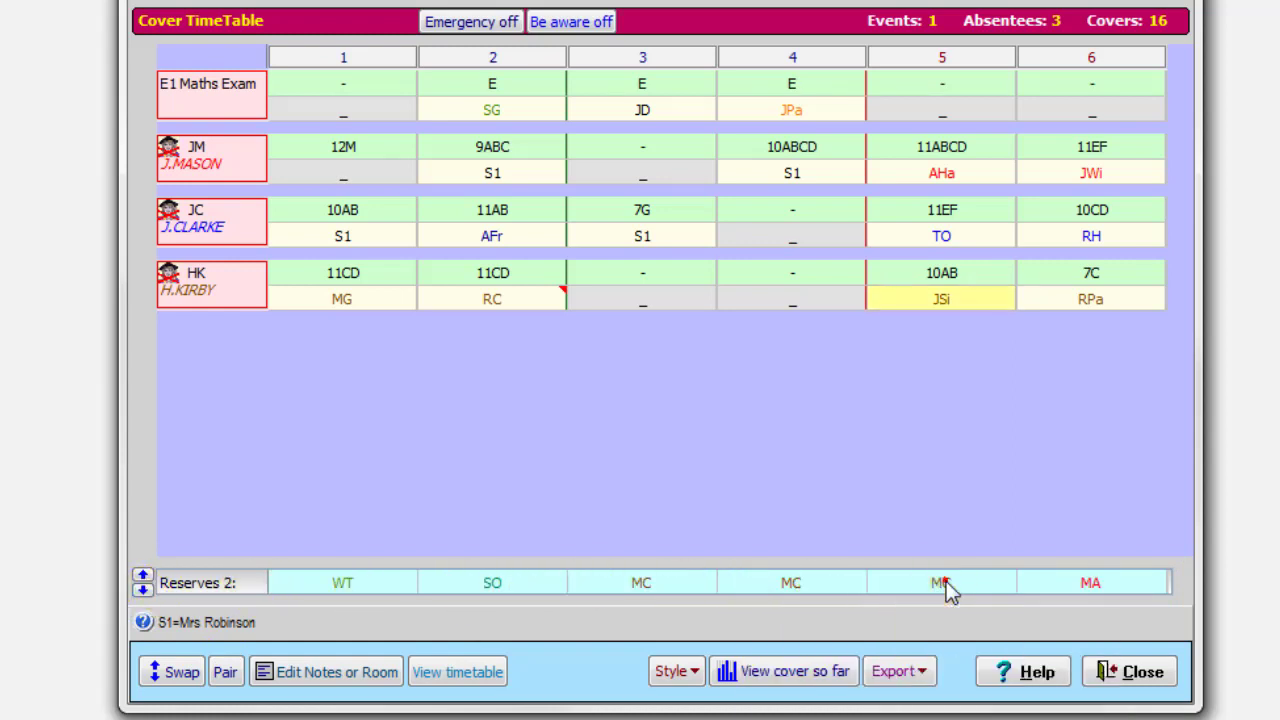
{"action": "left_click_drag", "start_coordinate": [946, 581], "coordinate": [932, 303]}
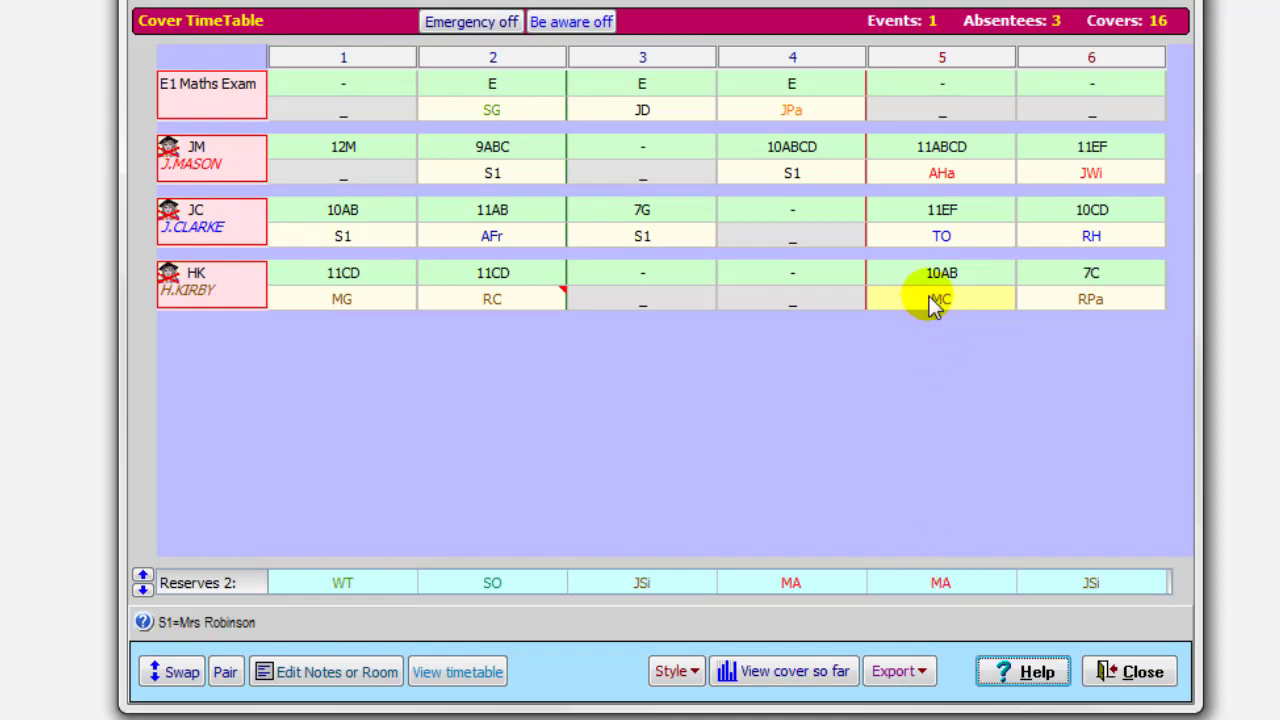
{"action": "mouse_move", "coordinate": [940, 303]}
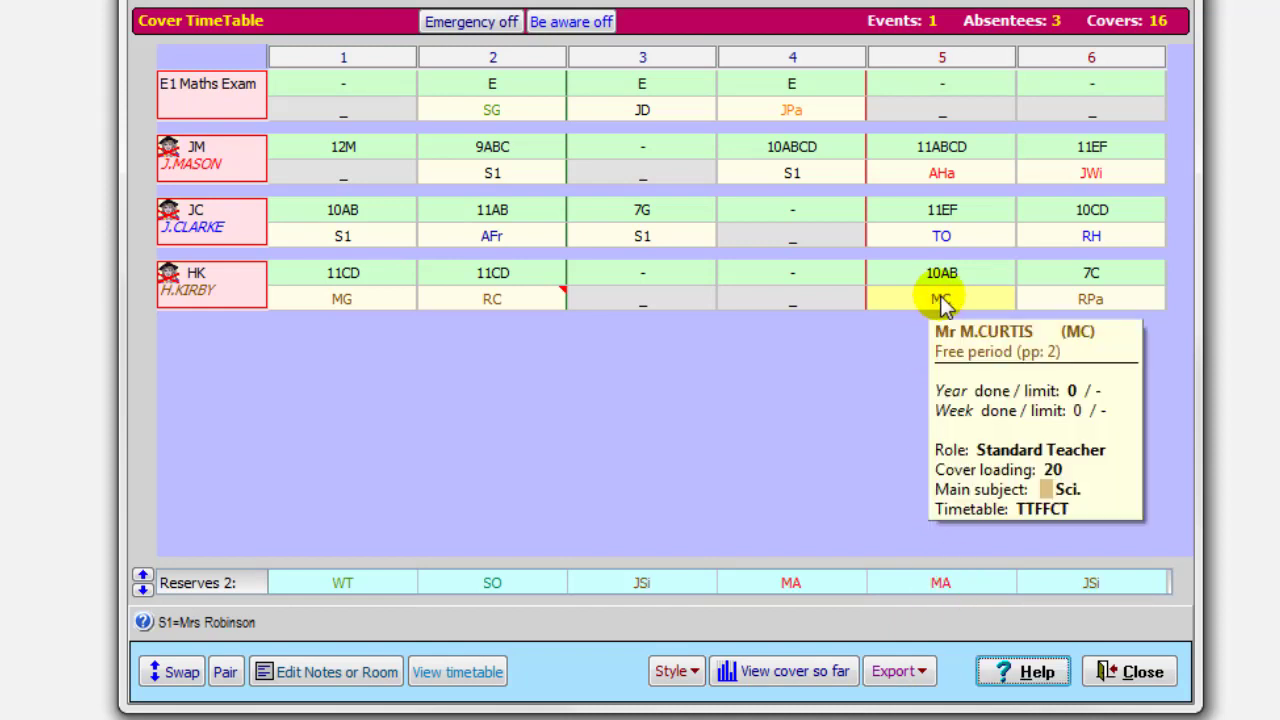
{"action": "left_click", "coordinate": [142, 577]}
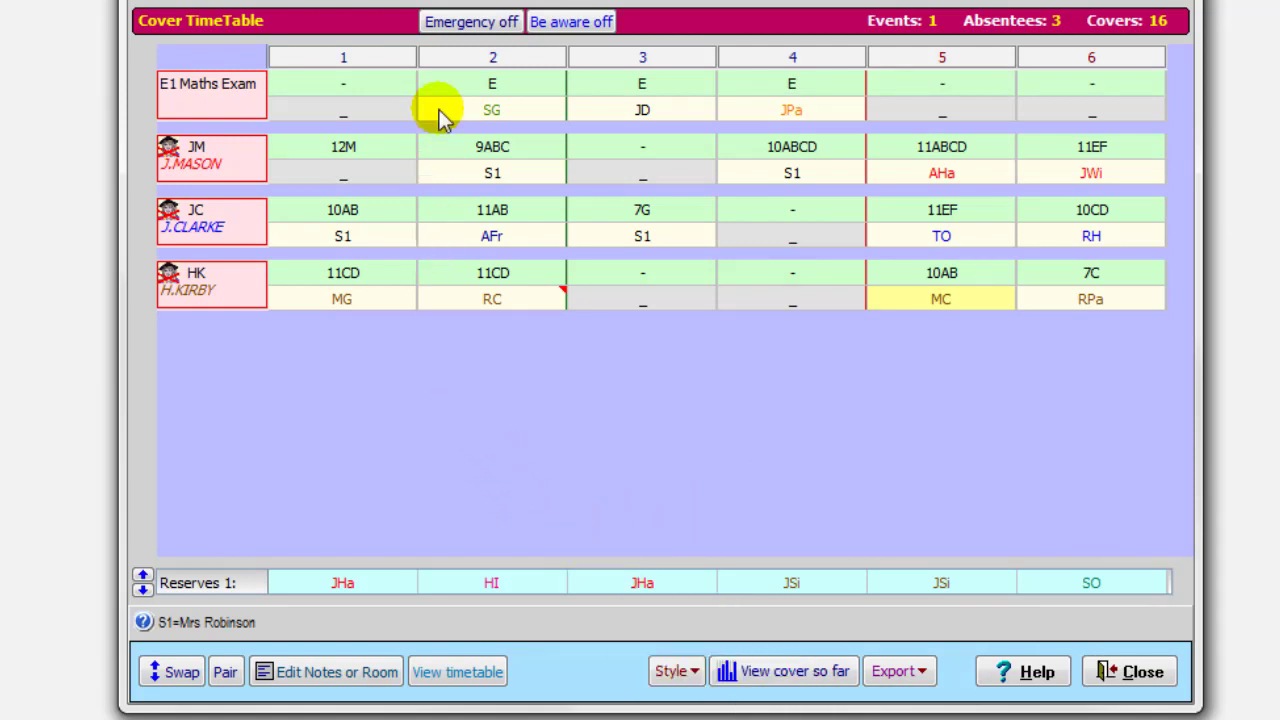
{"action": "left_click", "coordinate": [452, 22]}
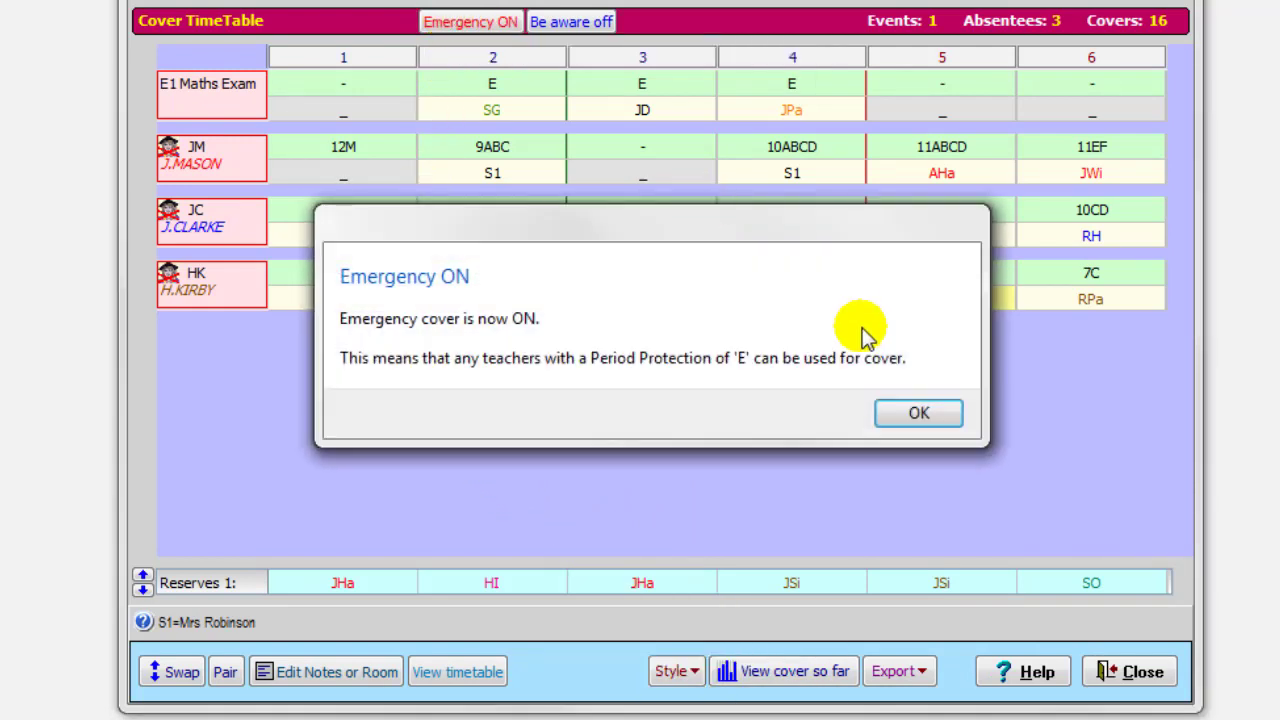
{"action": "left_click", "coordinate": [918, 413]}
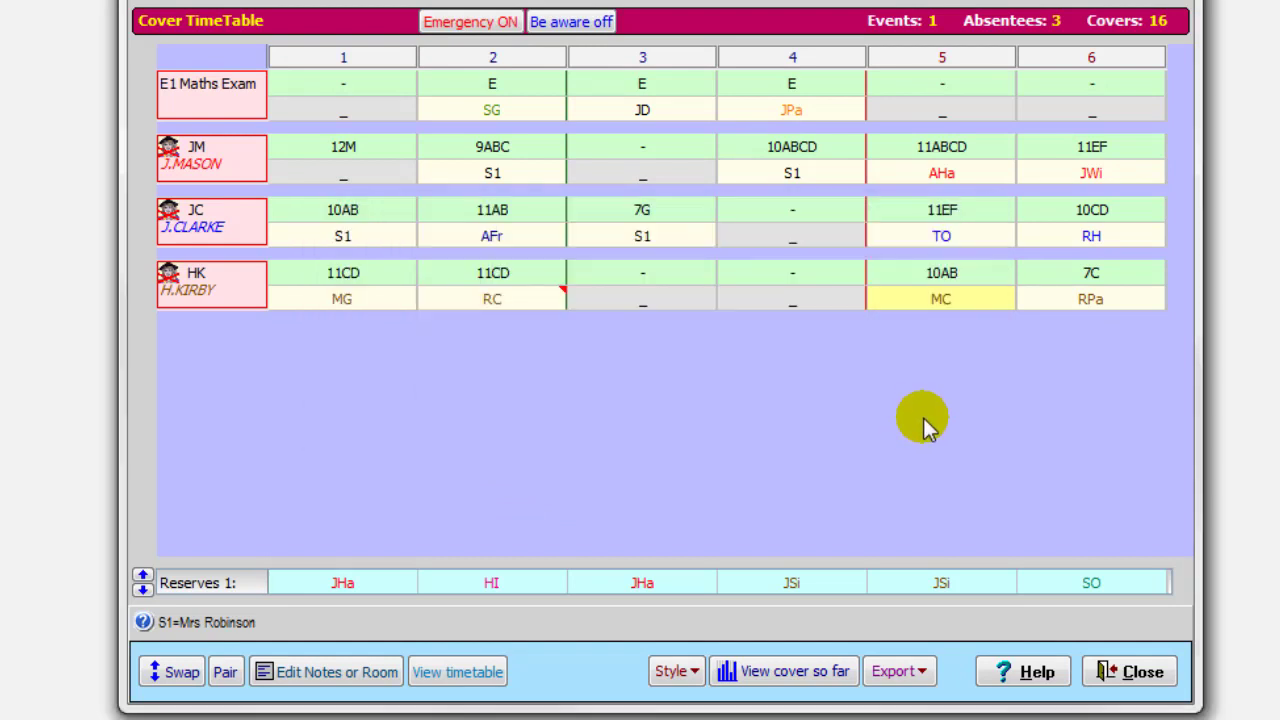
{"action": "left_click", "coordinate": [492, 28]}
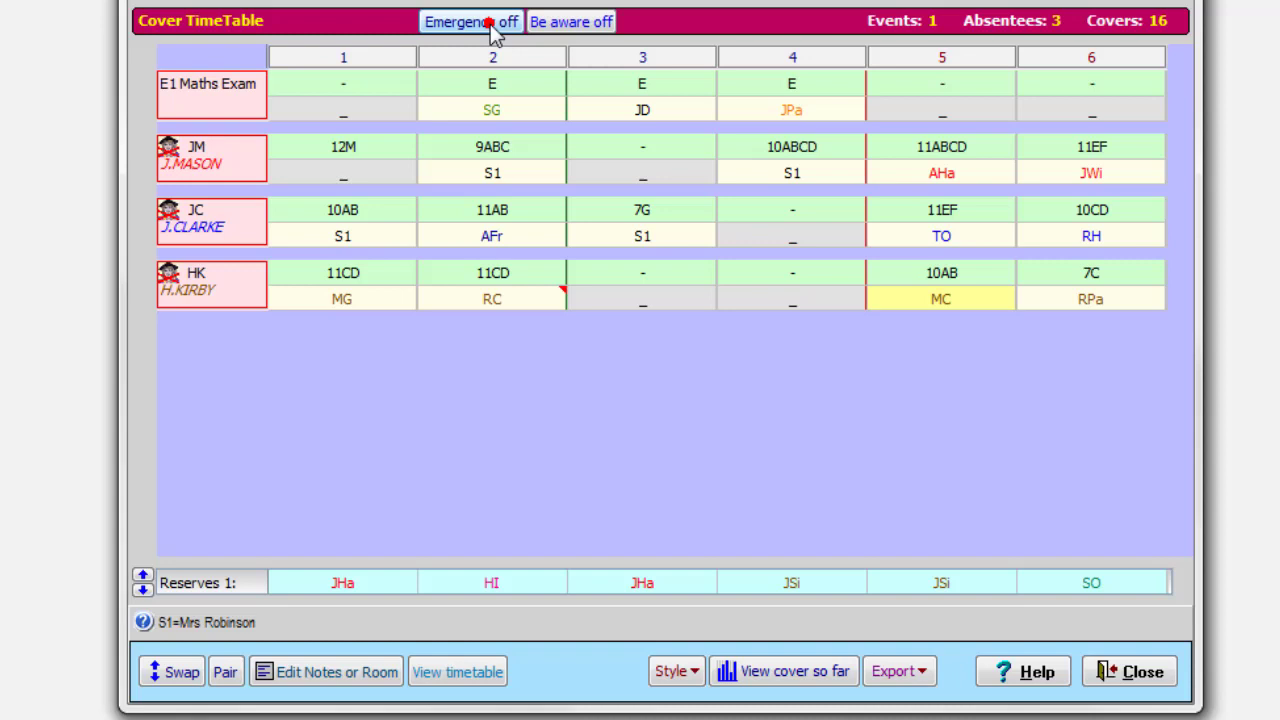
{"action": "left_click", "coordinate": [593, 24]}
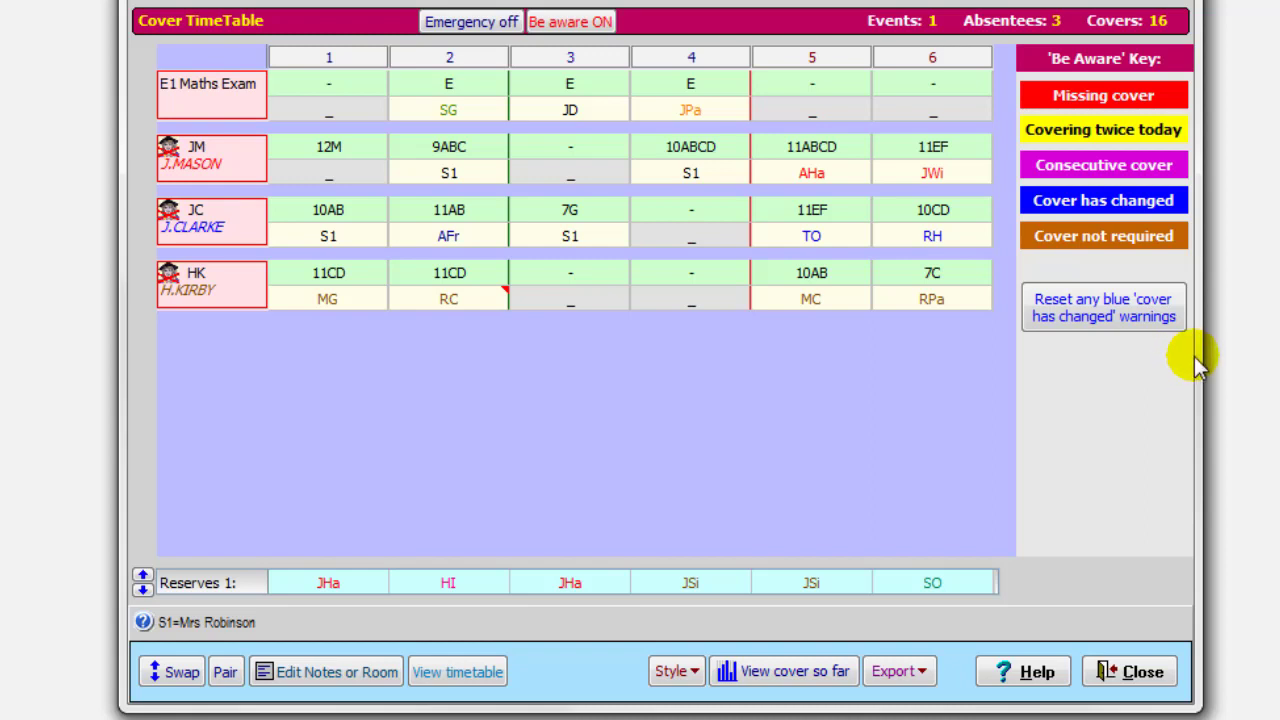
{"action": "left_click", "coordinate": [606, 26]}
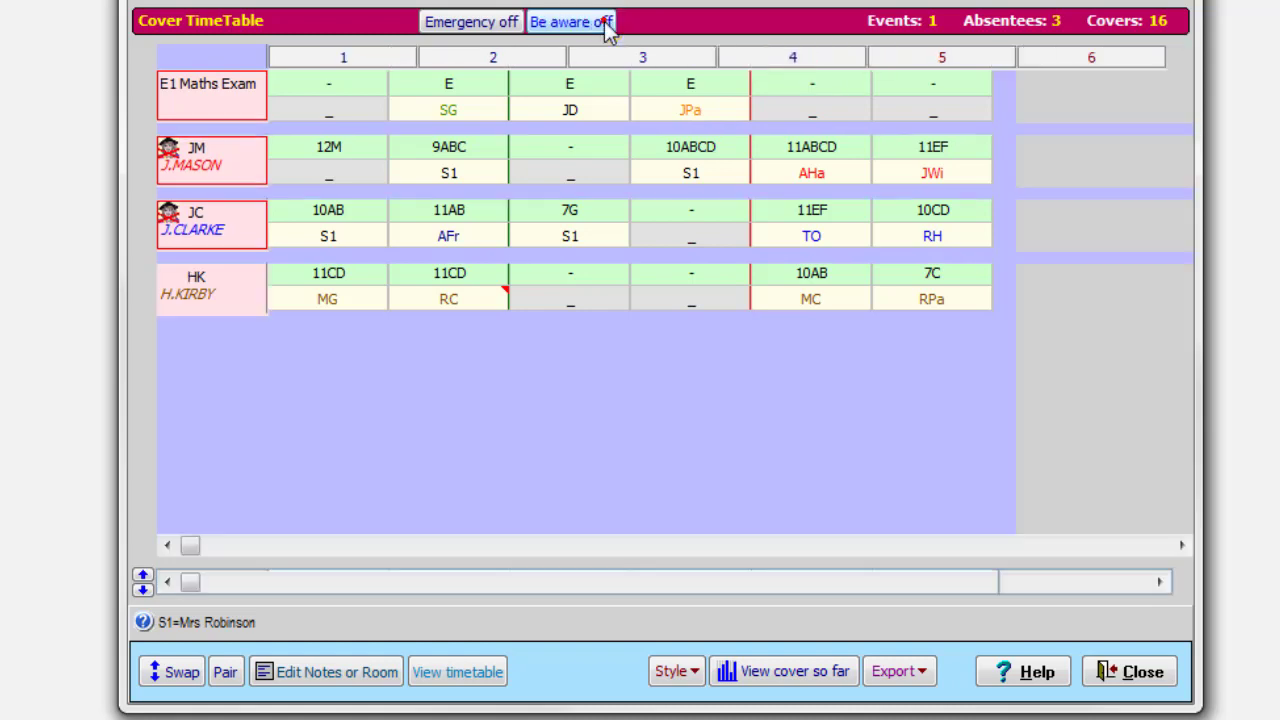
Step: Close the Cover TimeTable and preview the Cover Timetable printout of cover slips
{"action": "left_click", "coordinate": [1143, 672]}
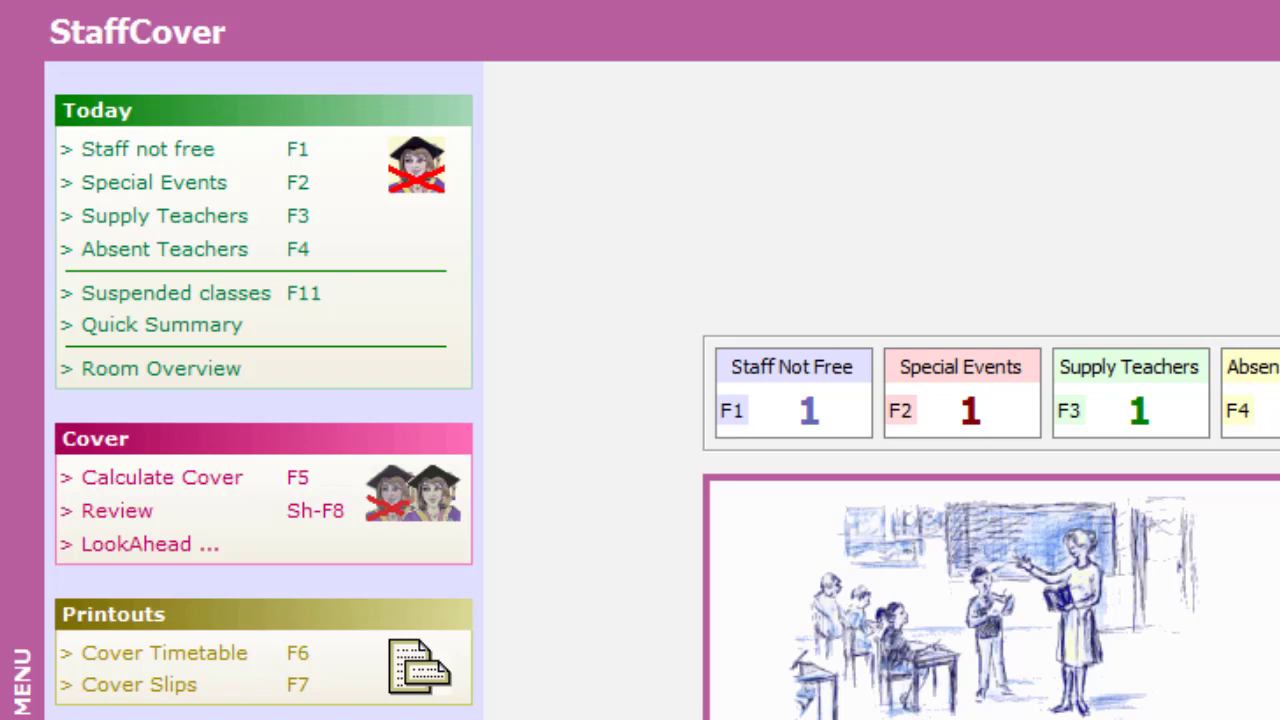
{"action": "left_click", "coordinate": [207, 652]}
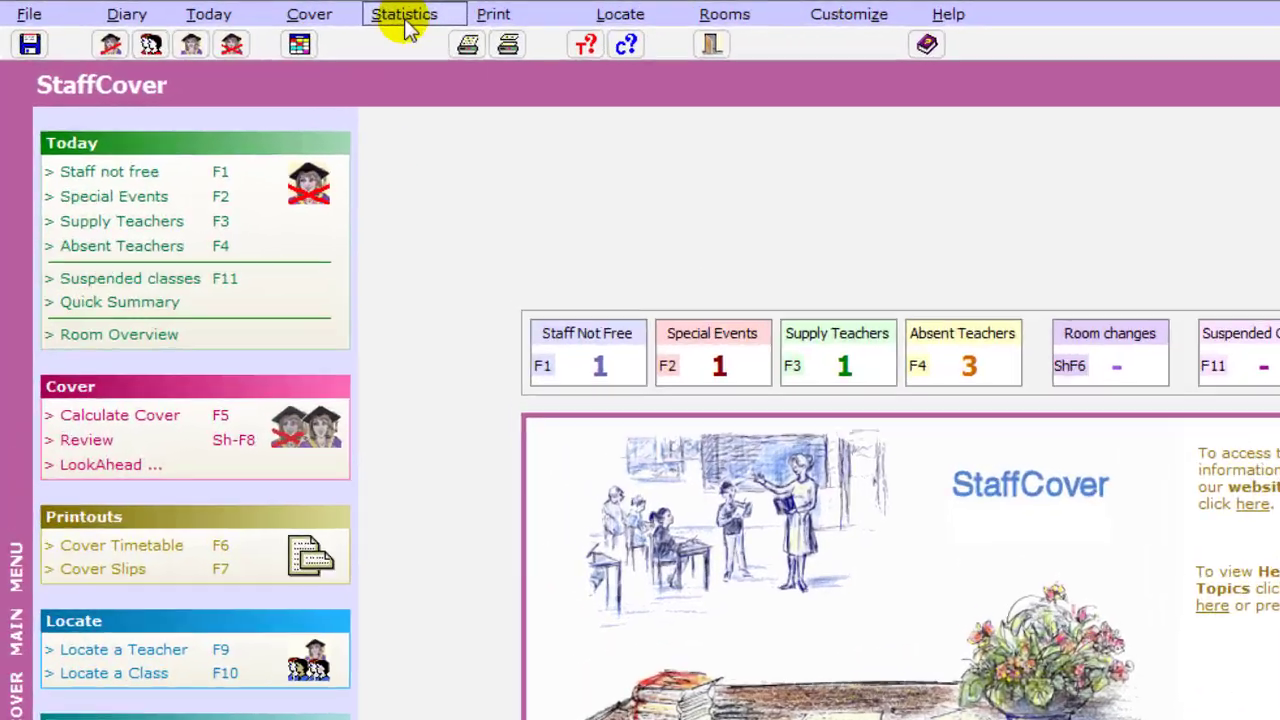
Step: Open the Statistics menu to browse reports down to the absence pie charts
{"action": "left_click", "coordinate": [312, 14]}
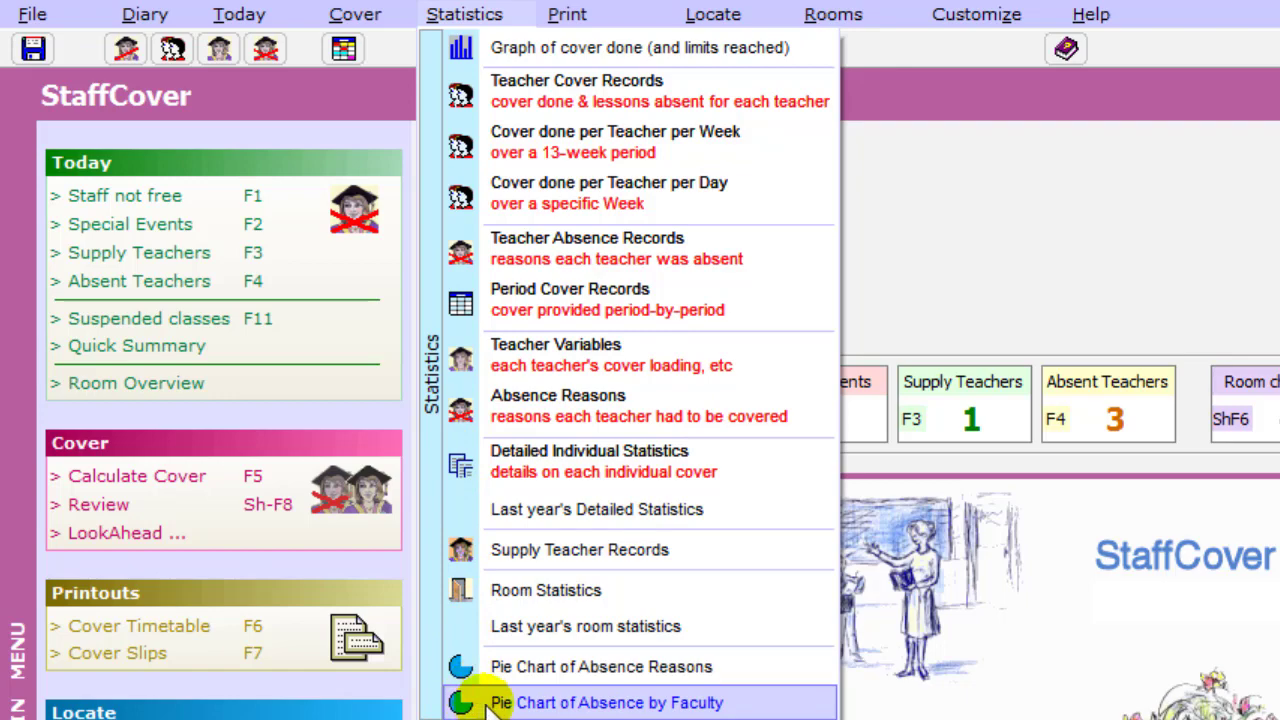
Step: Dismiss the Statistics menu without running a report, showing 3 absent teachers
{"action": "left_click", "coordinate": [582, 719]}
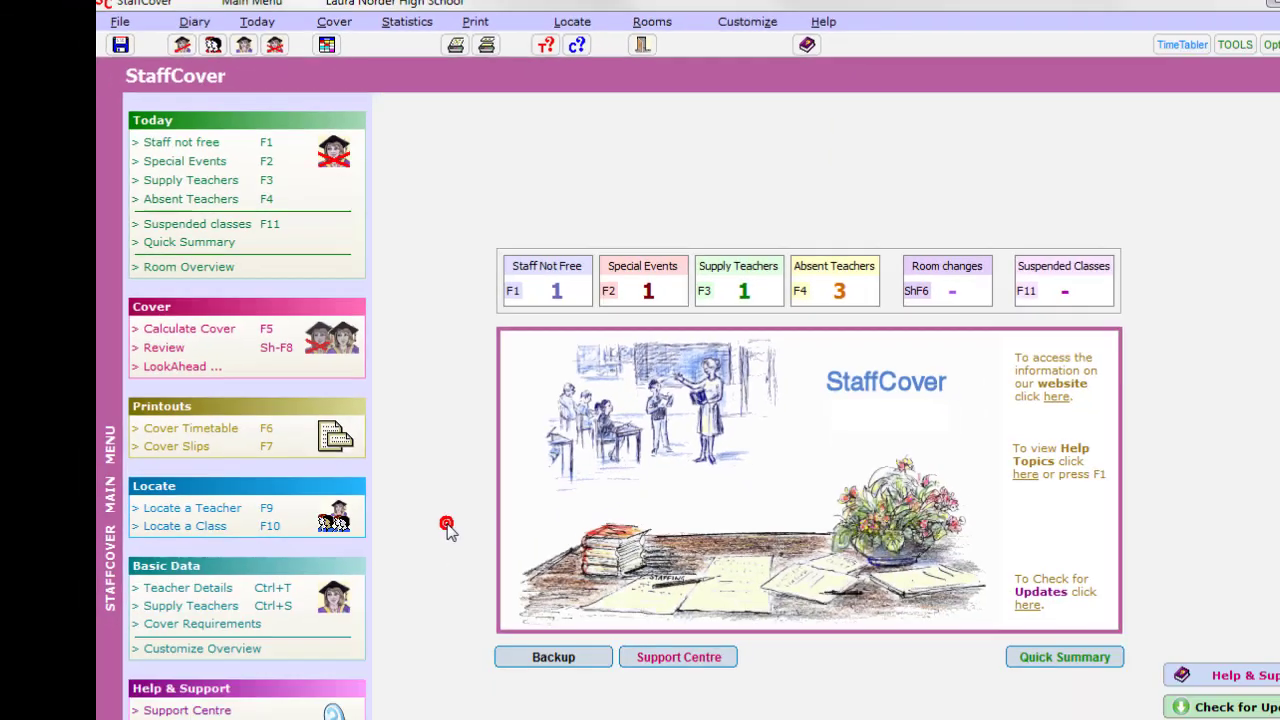